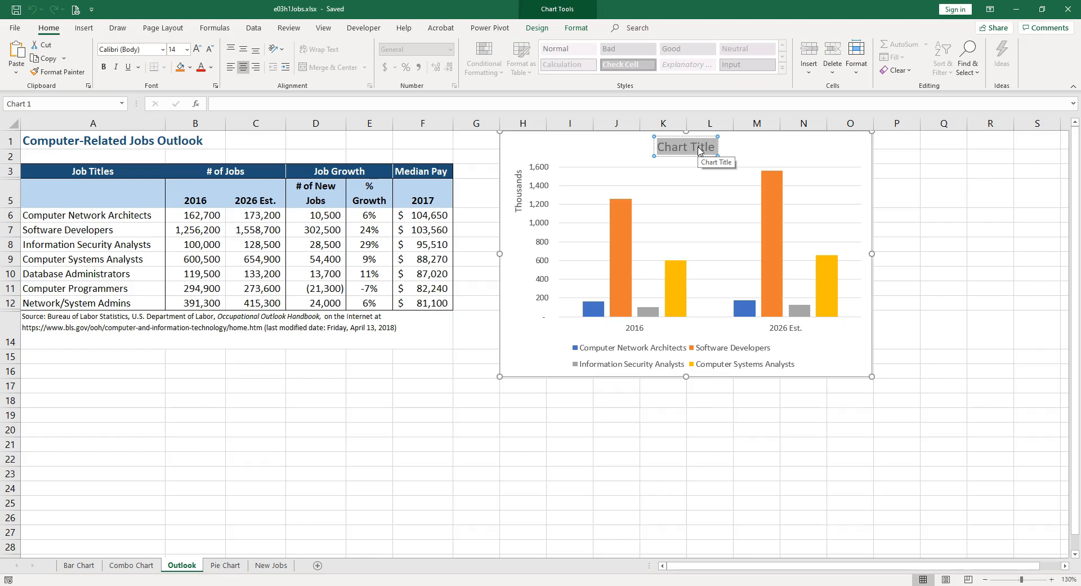
# - Replace the column chart's placeholder title with "Number of Computer-Related Jobs 2016 and 2026"
pyautogui.write('Number of')
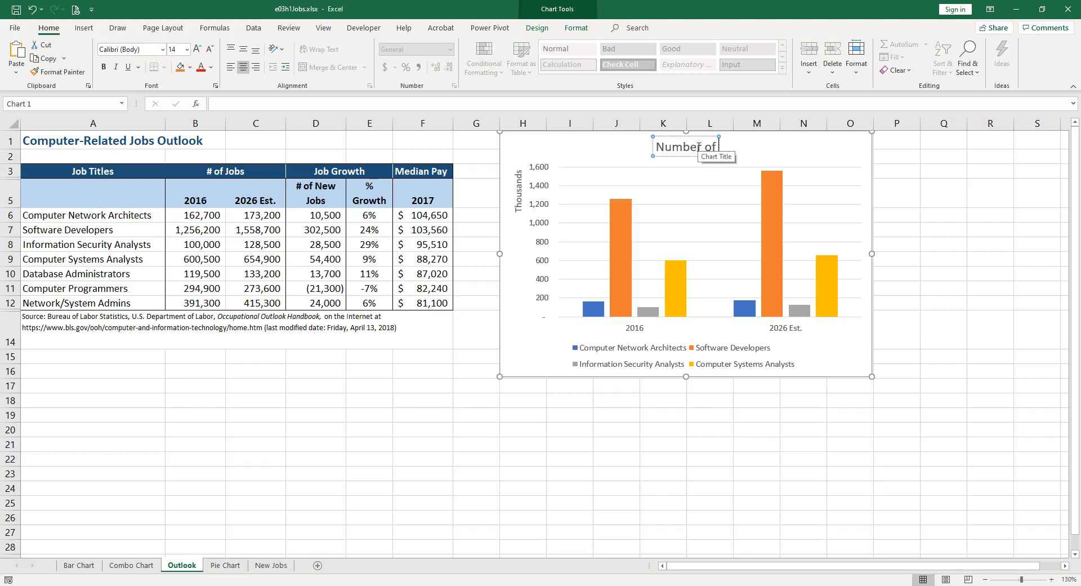
pyautogui.write(' Computer-Related Jobs 2016 and 2026')
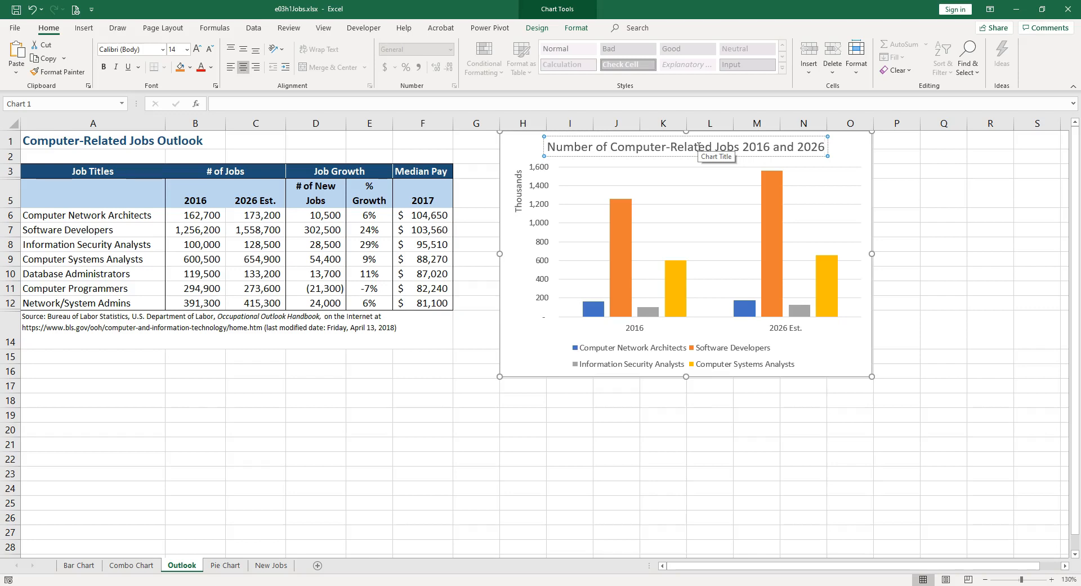
# - Apply the plain blue fill WordArt style to the entire title text of the column chart
pyautogui.click(580, 28)
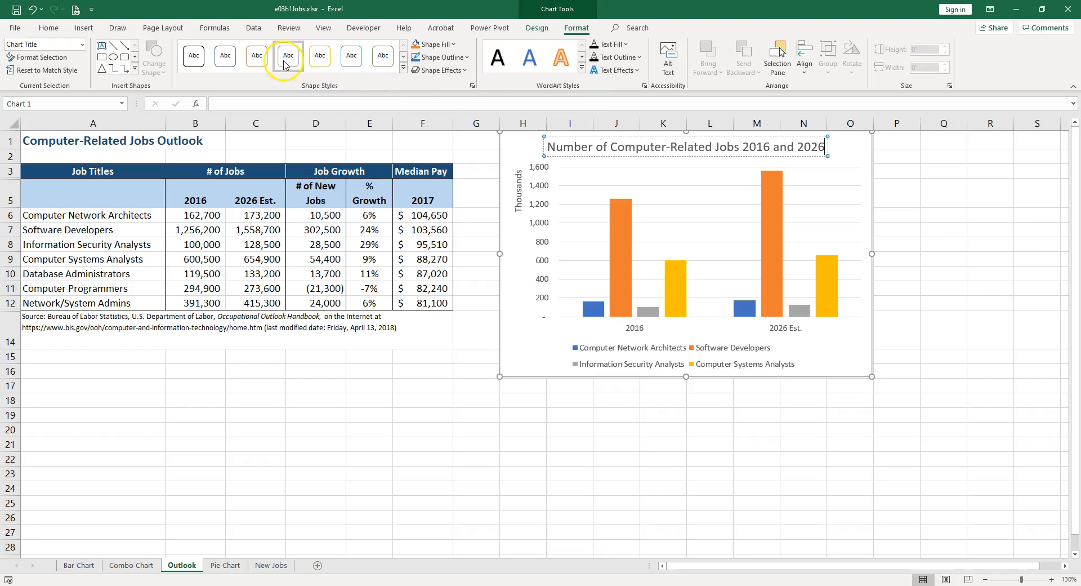
pyautogui.click(403, 67)
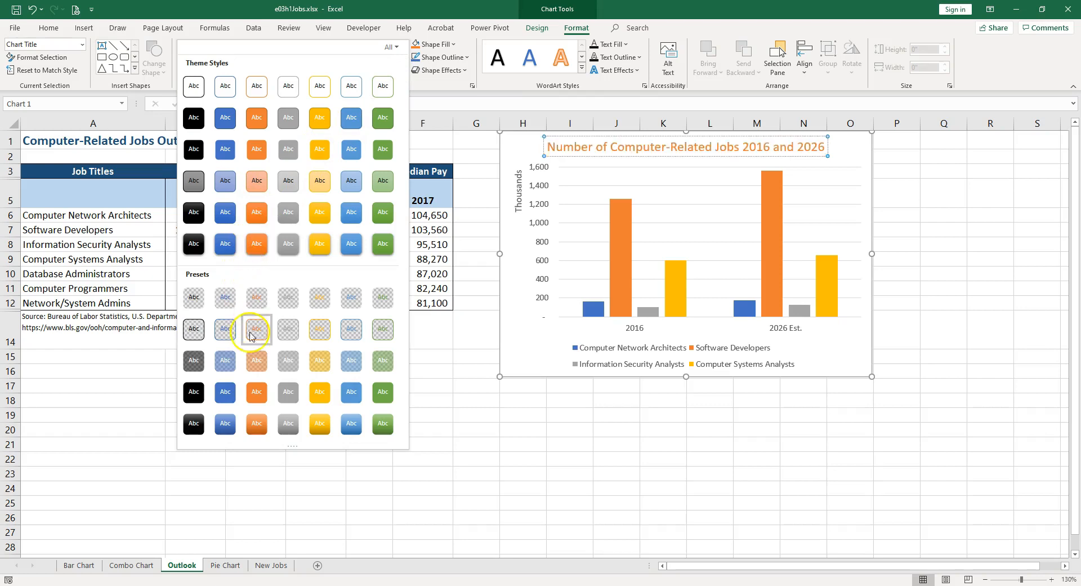
pyautogui.click(573, 86)
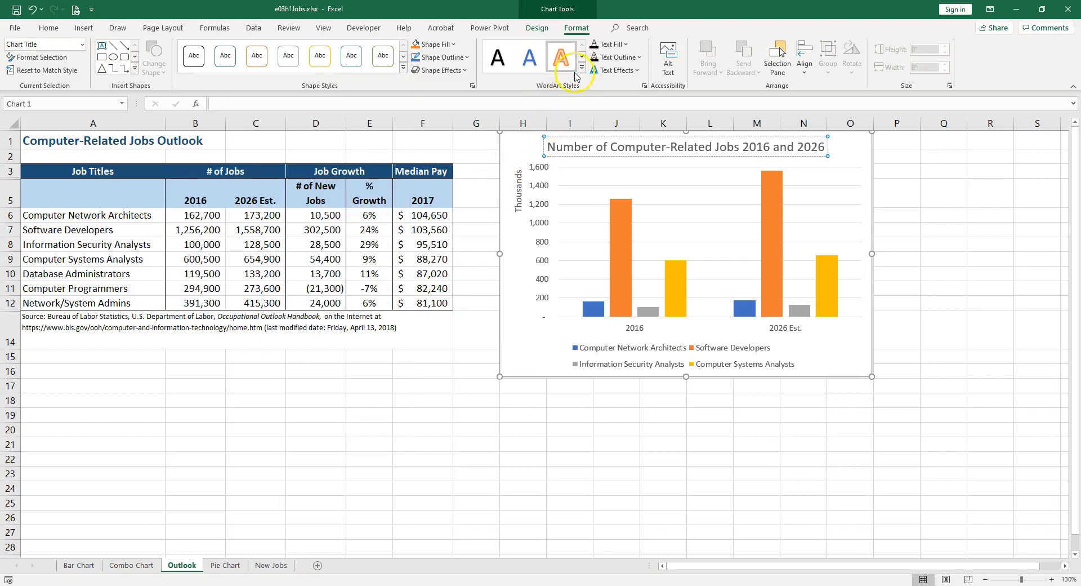
pyautogui.click(582, 69)
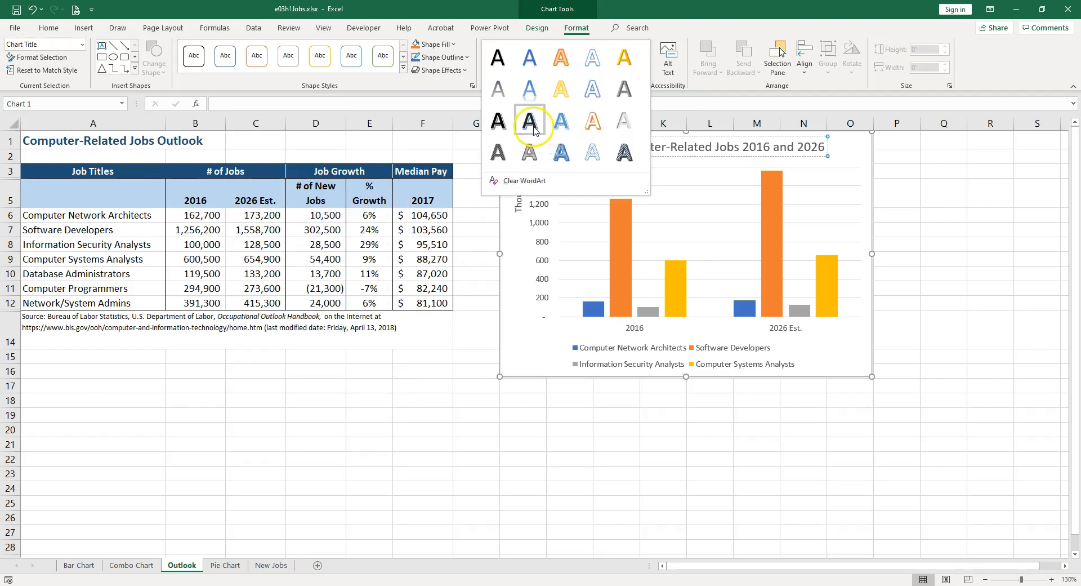
pyautogui.click(770, 147)
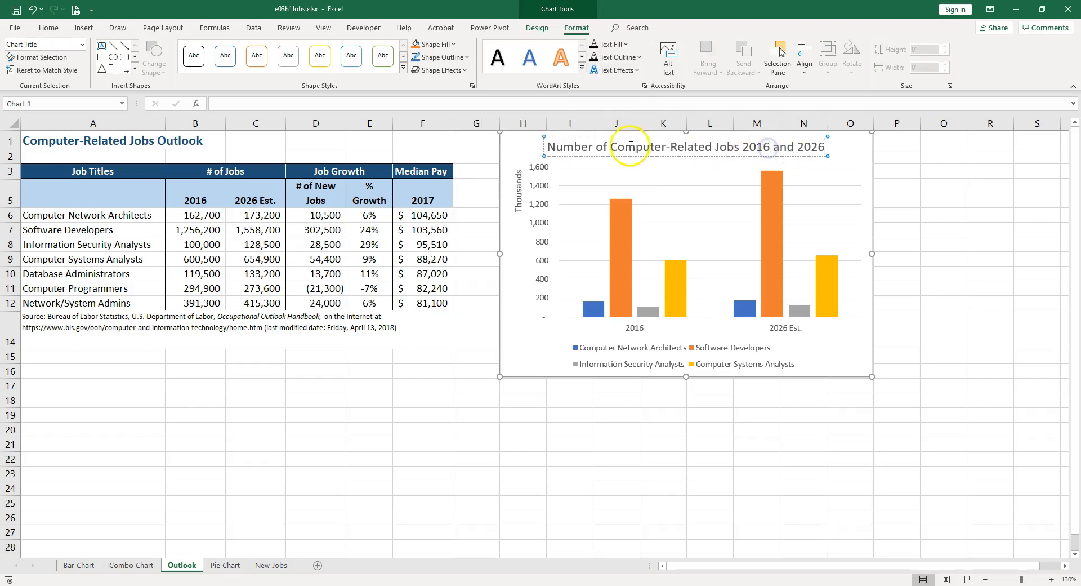
pyautogui.moveTo(547, 148); pyautogui.dragTo(813, 142)
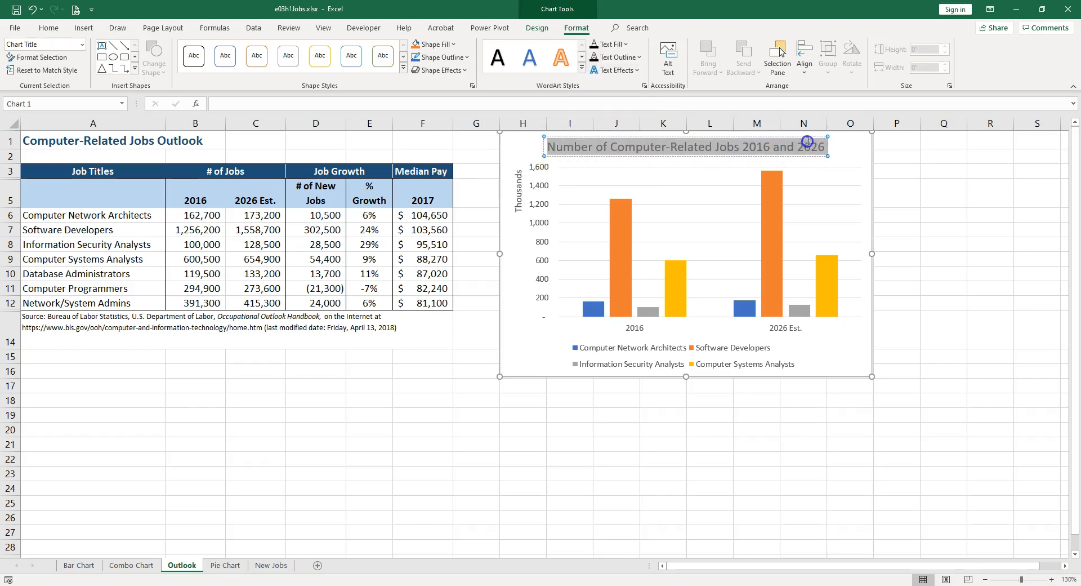
pyautogui.click(561, 57)
# - Try a heavy blue outlined WordArt style on the column chart title and undo it
pyautogui.click(582, 68)
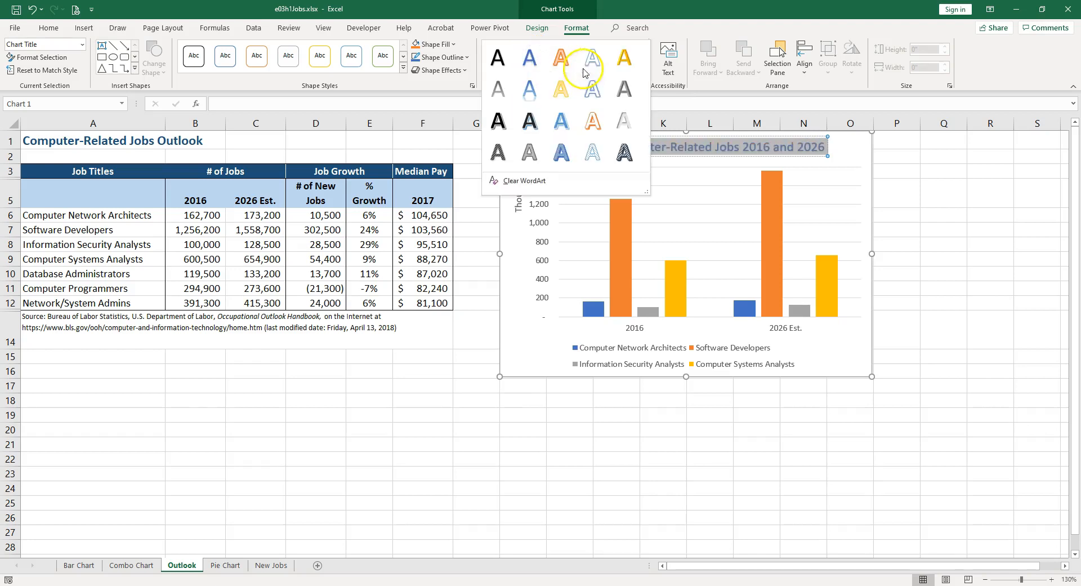
pyautogui.click(561, 153)
pyautogui.hotkey('ctrl', 'z')
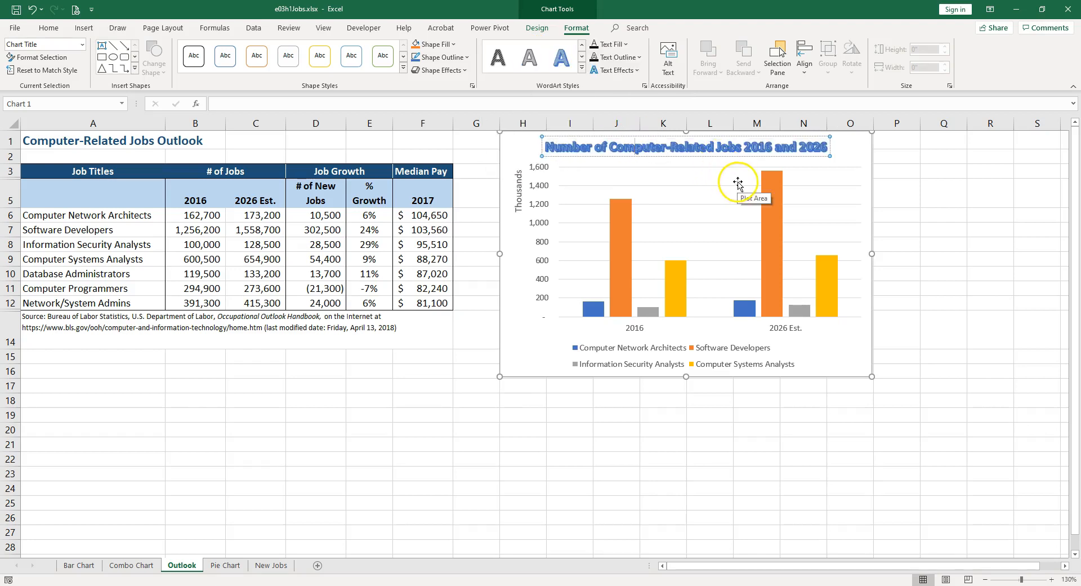
pyautogui.hotkey('ctrl', 'z')
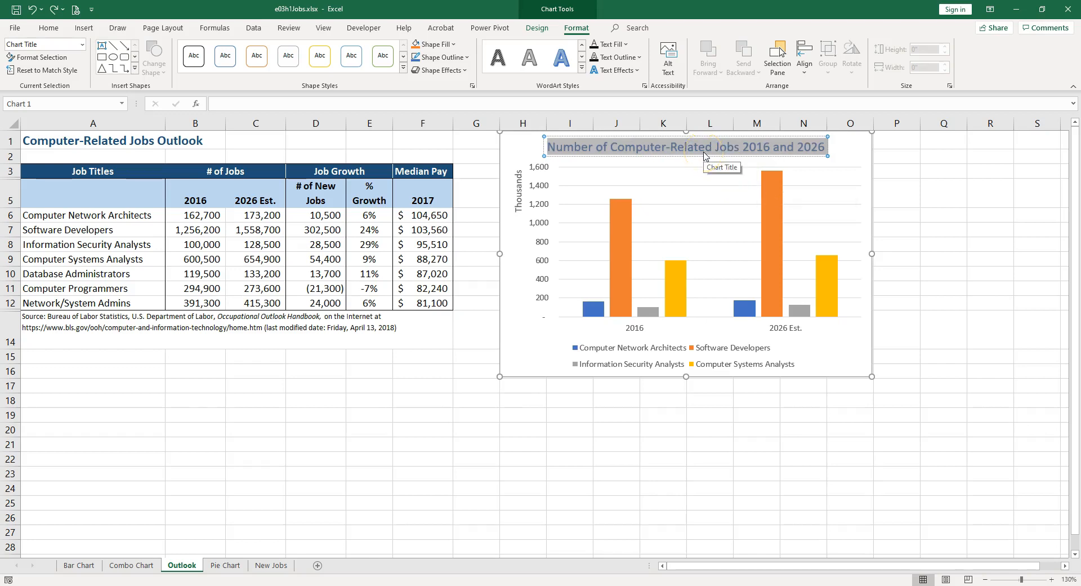
pyautogui.click(845, 146)
pyautogui.click(770, 143)
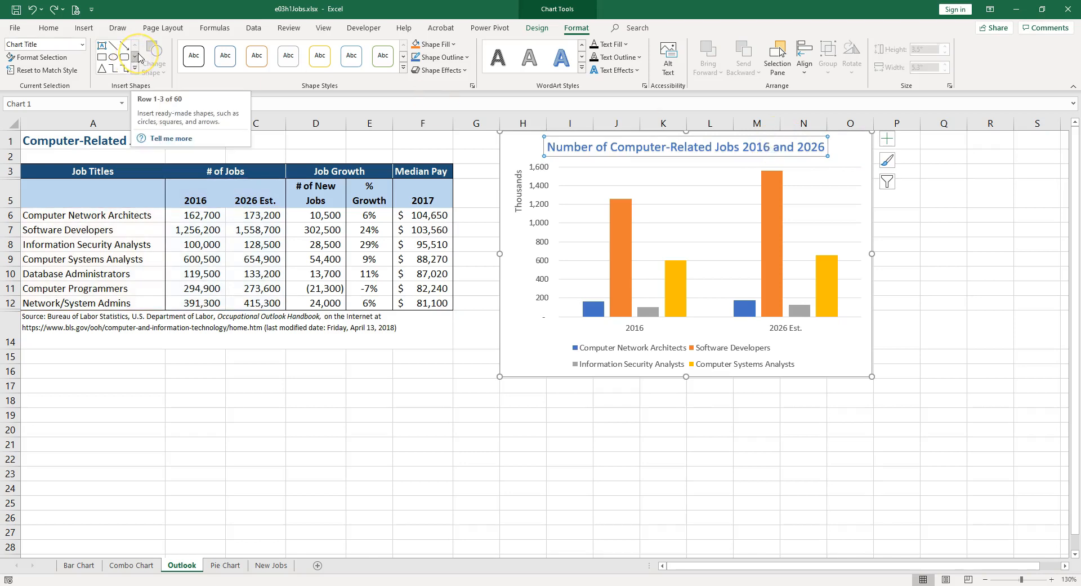
pyautogui.click(48, 28)
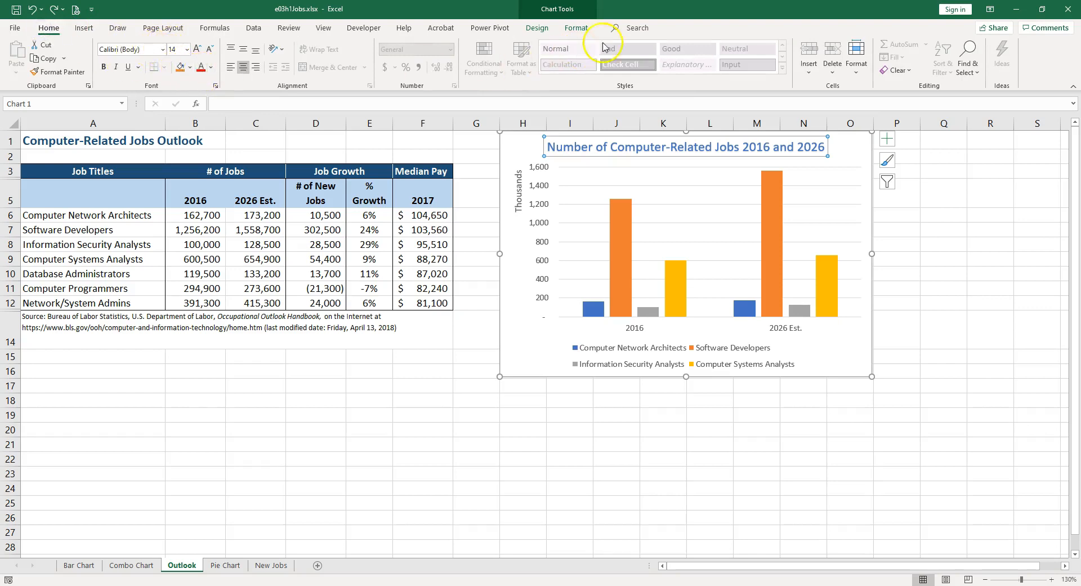
pyautogui.click(577, 28)
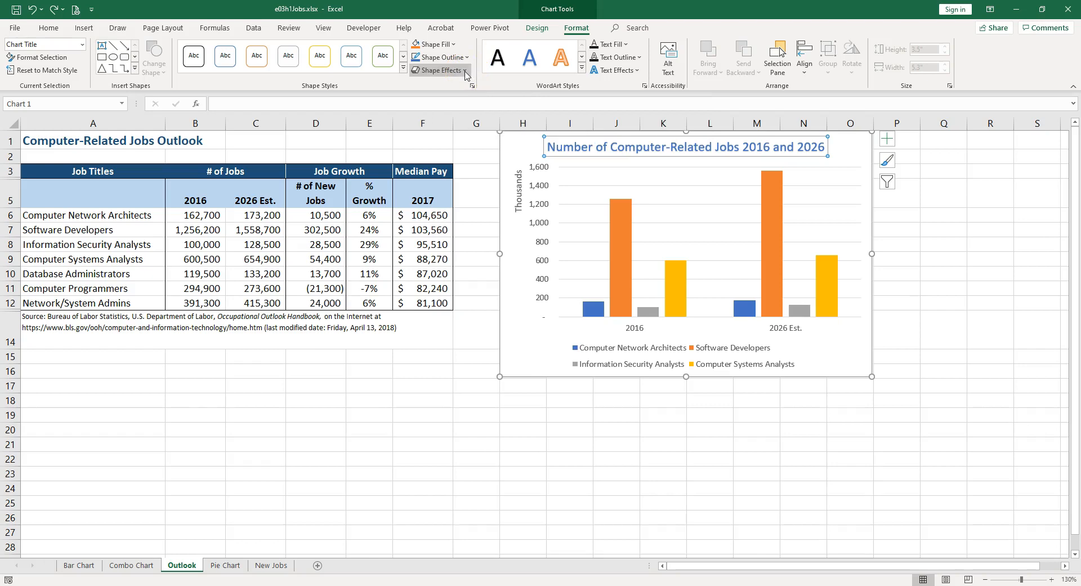
# - Replace the placeholder title of the chart on the Pie Chart sheet with "New Computer-Related Jobs by 2026"
pyautogui.click(226, 565)
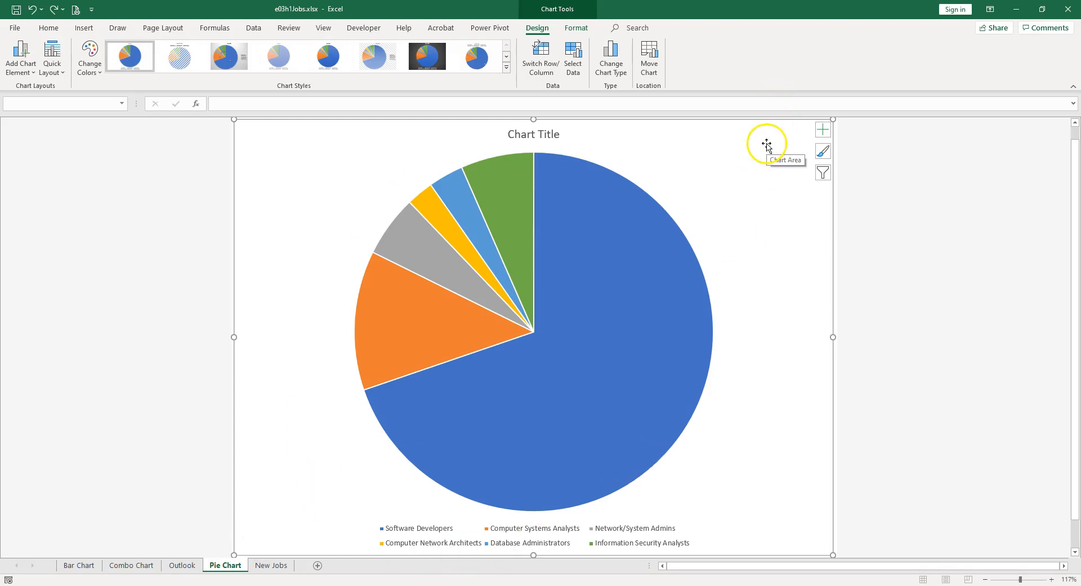
pyautogui.click(534, 136)
pyautogui.tripleClick(534, 136)
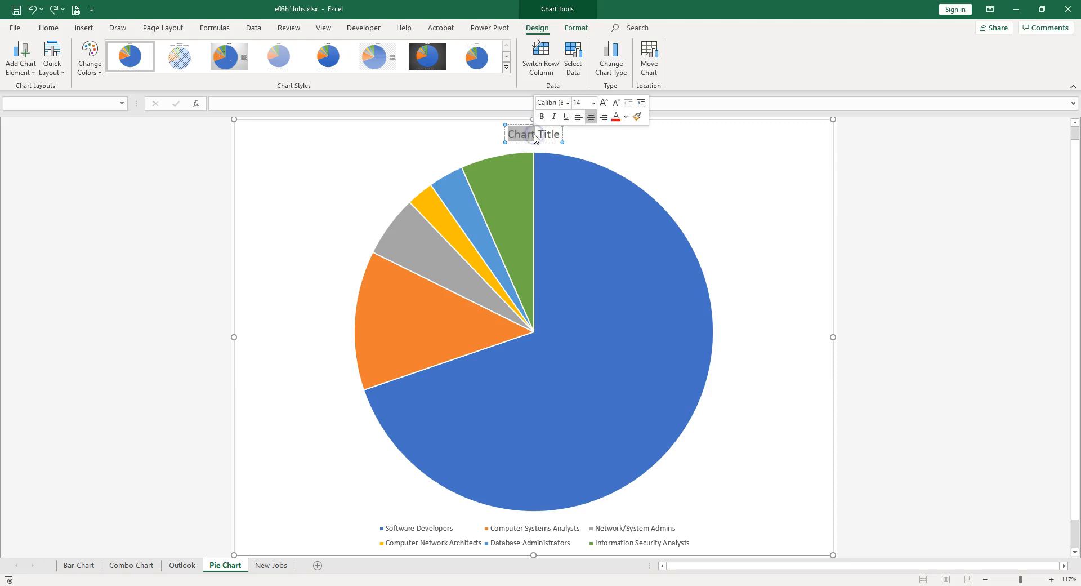
pyautogui.write('New Comp')
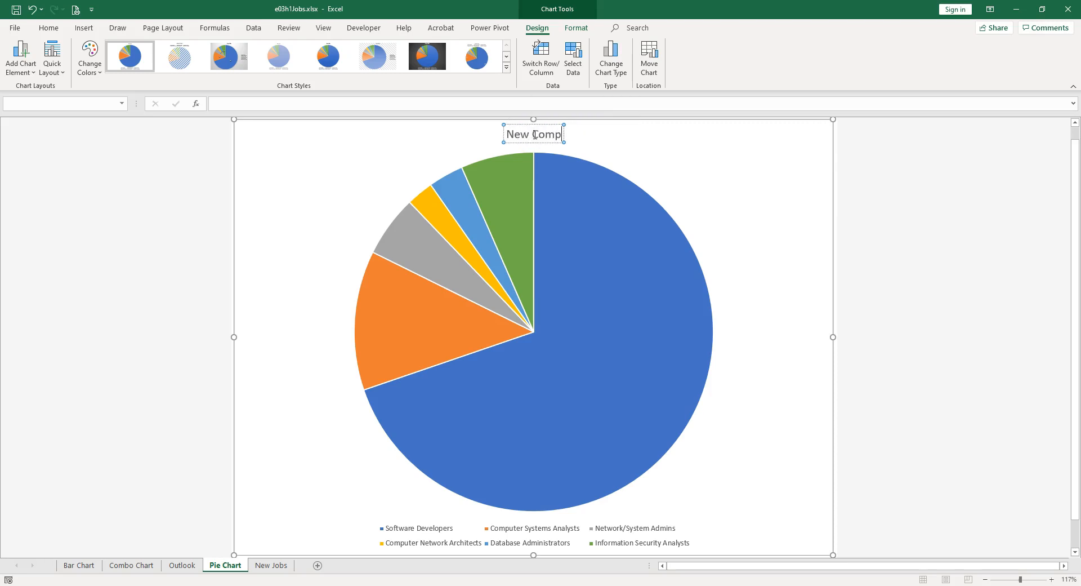
pyautogui.write('uter-Re')
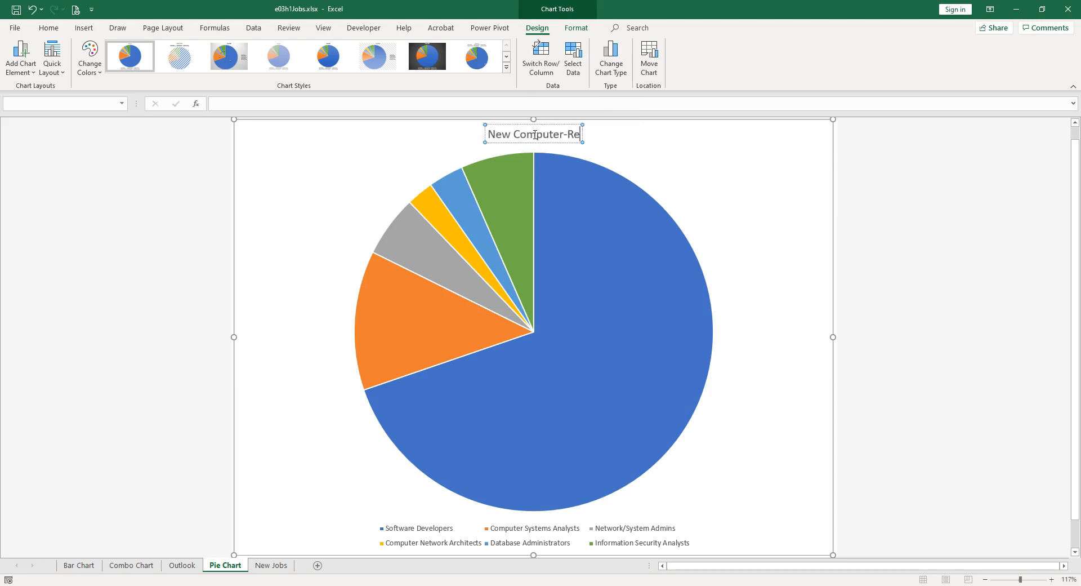
pyautogui.write('lated Jobs by')
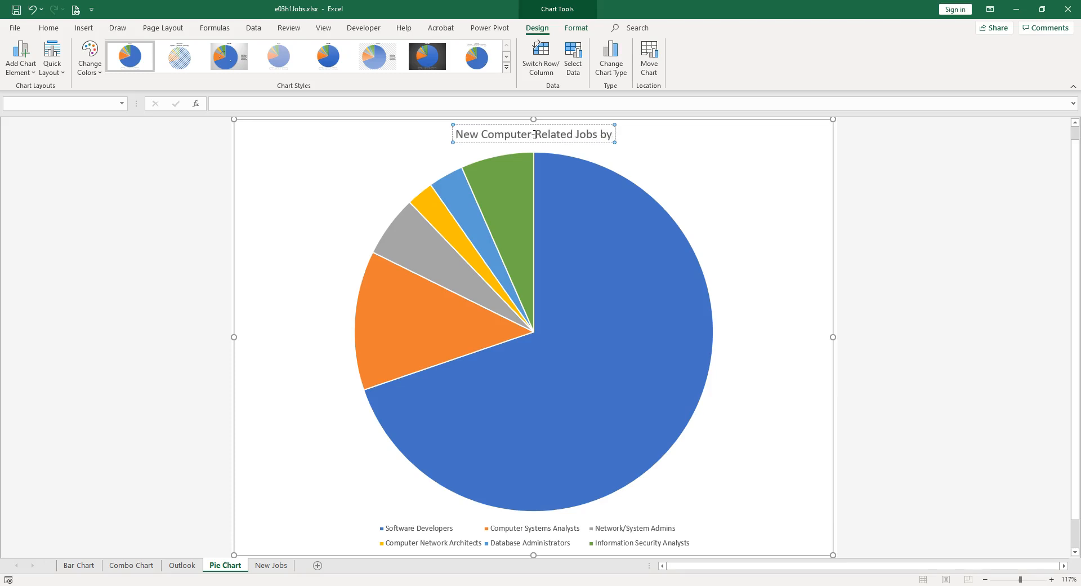
pyautogui.write(' 2026')
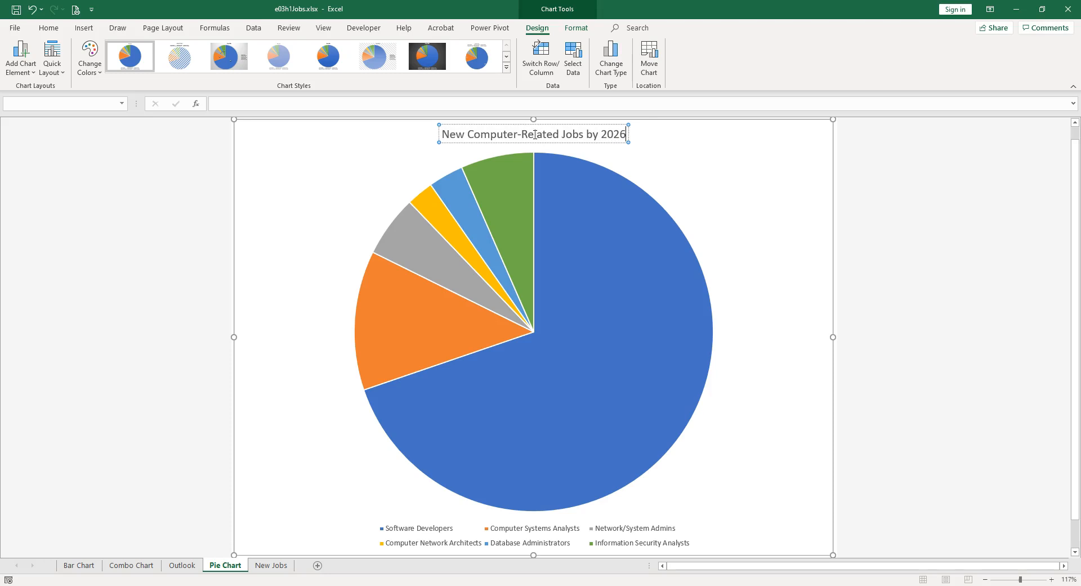
# - Inspect the pie chart's source data range on the New Jobs sheet, leaving the selection as it is
pyautogui.rightClick(676, 184)
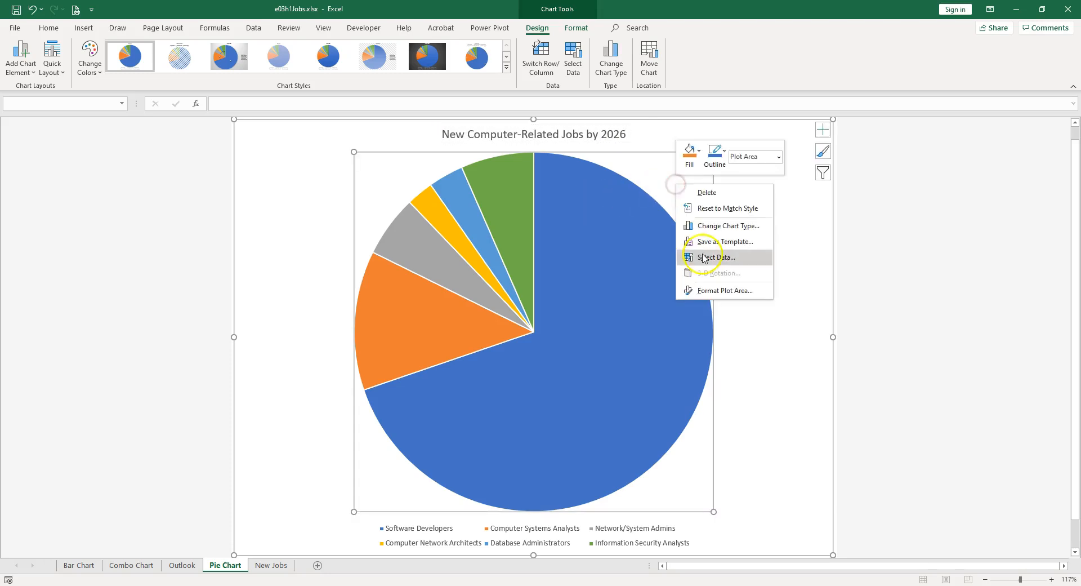
pyautogui.click(703, 258)
pyautogui.moveTo(248, 181); pyautogui.dragTo(425, 217)
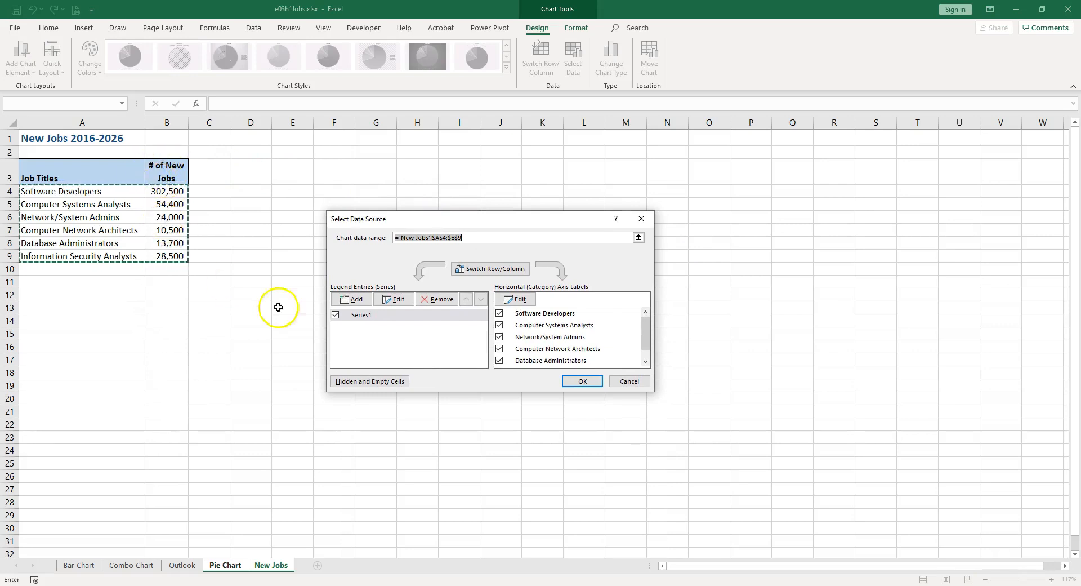
pyautogui.click(628, 381)
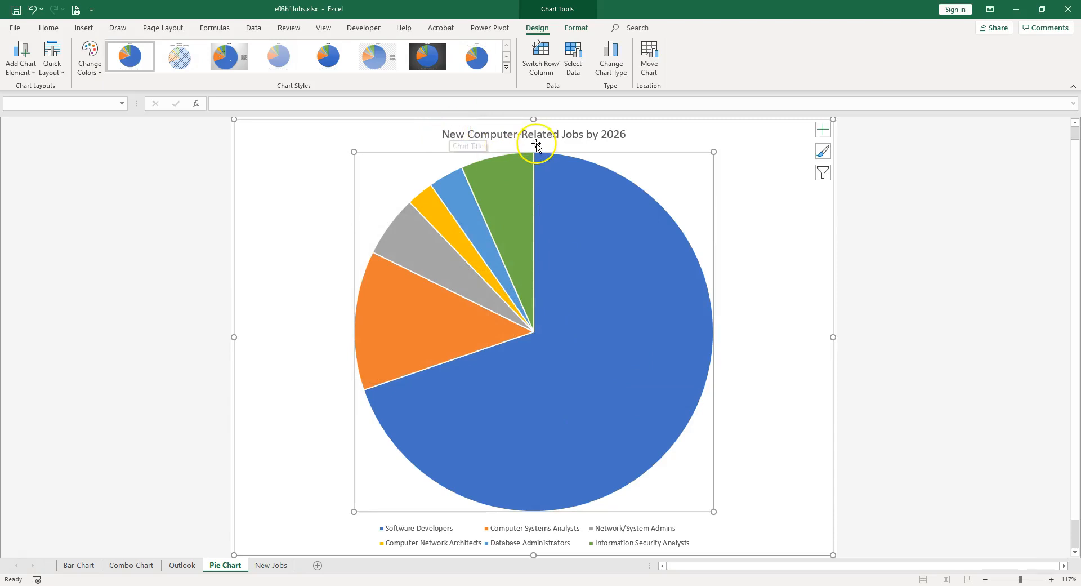
pyautogui.click(668, 154)
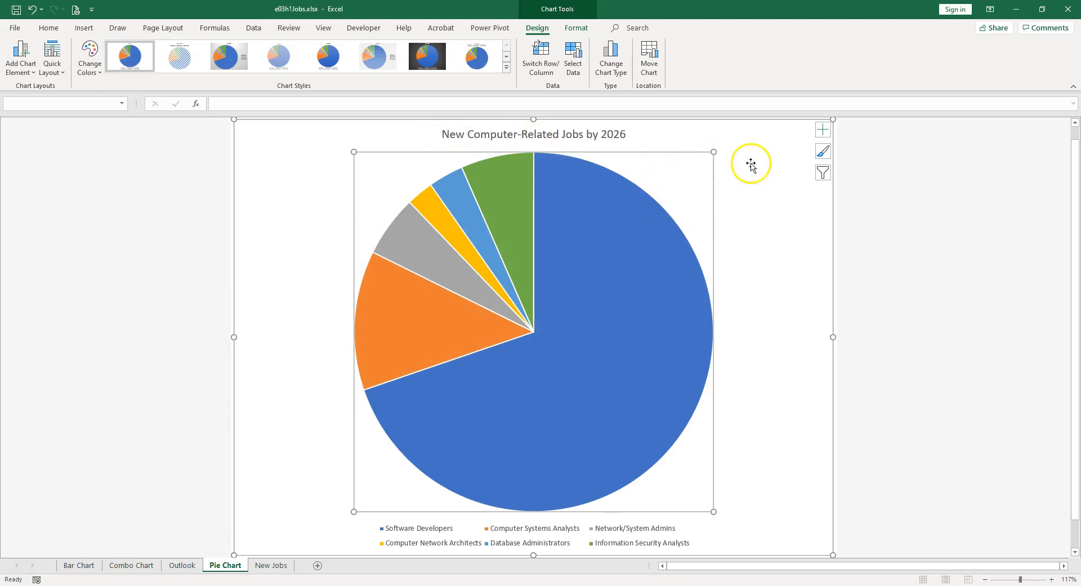
# - Add data labels to the pie chart and open their detailed formatting options
pyautogui.click(825, 131)
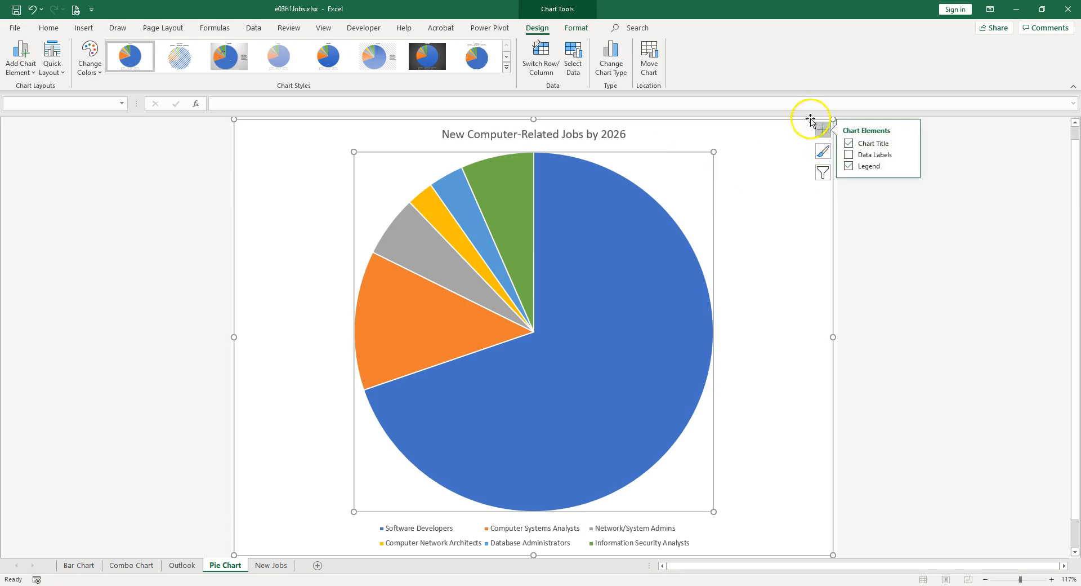
pyautogui.click(26, 72)
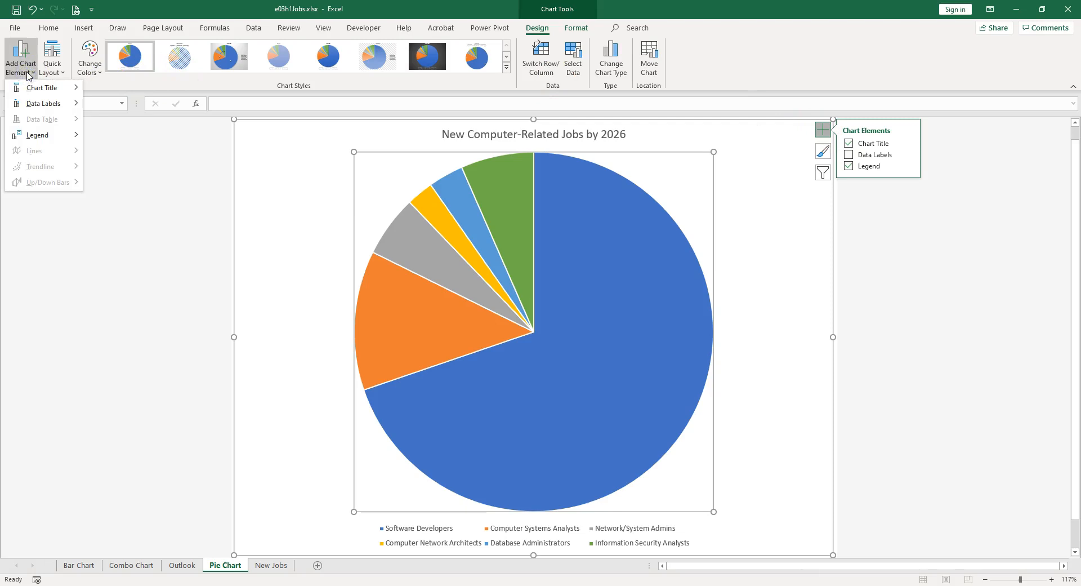
pyautogui.click(38, 107)
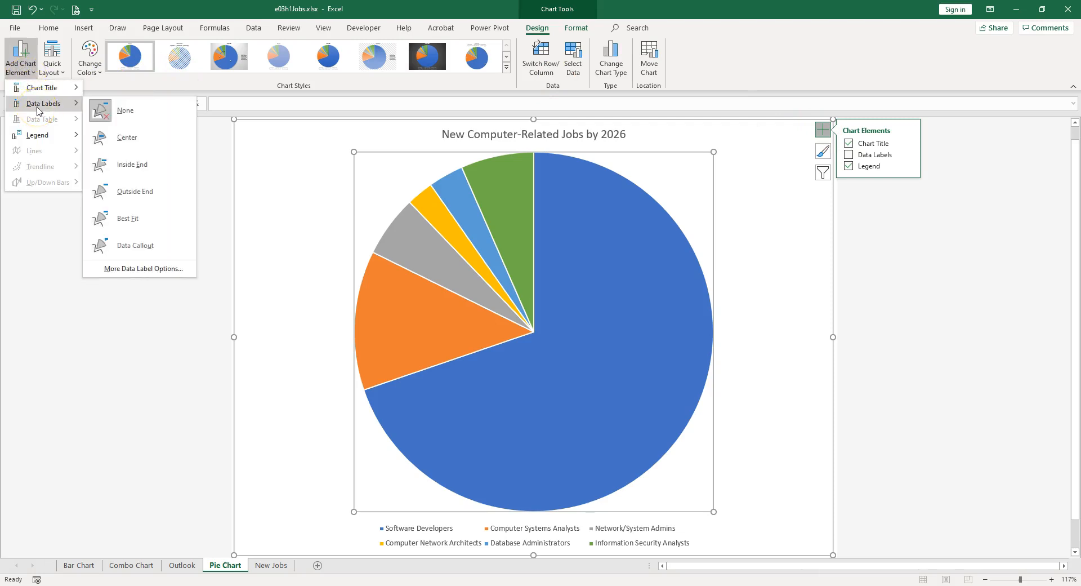
pyautogui.click(879, 232)
pyautogui.click(906, 154)
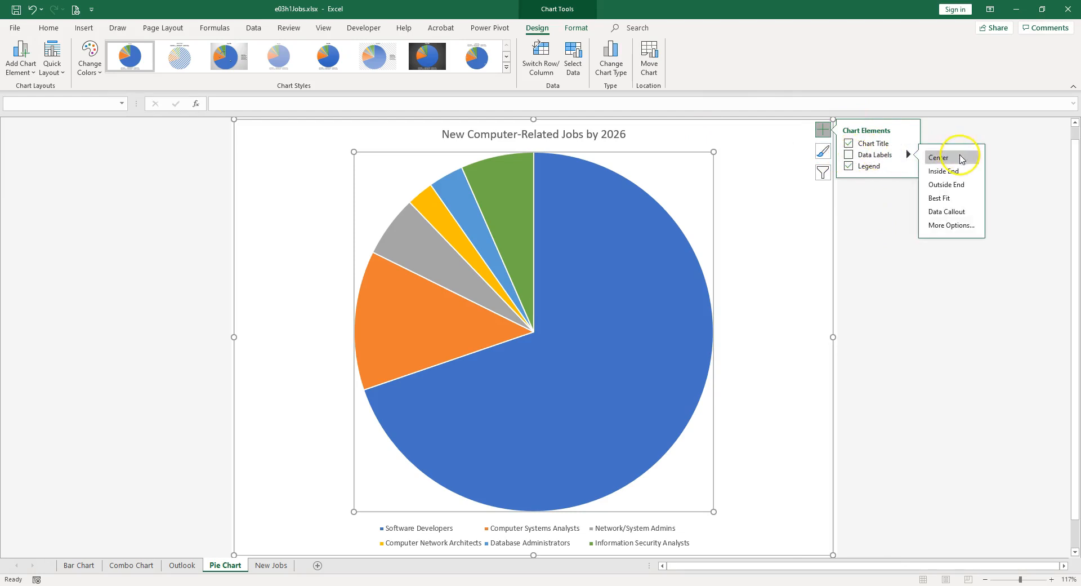
pyautogui.click(946, 198)
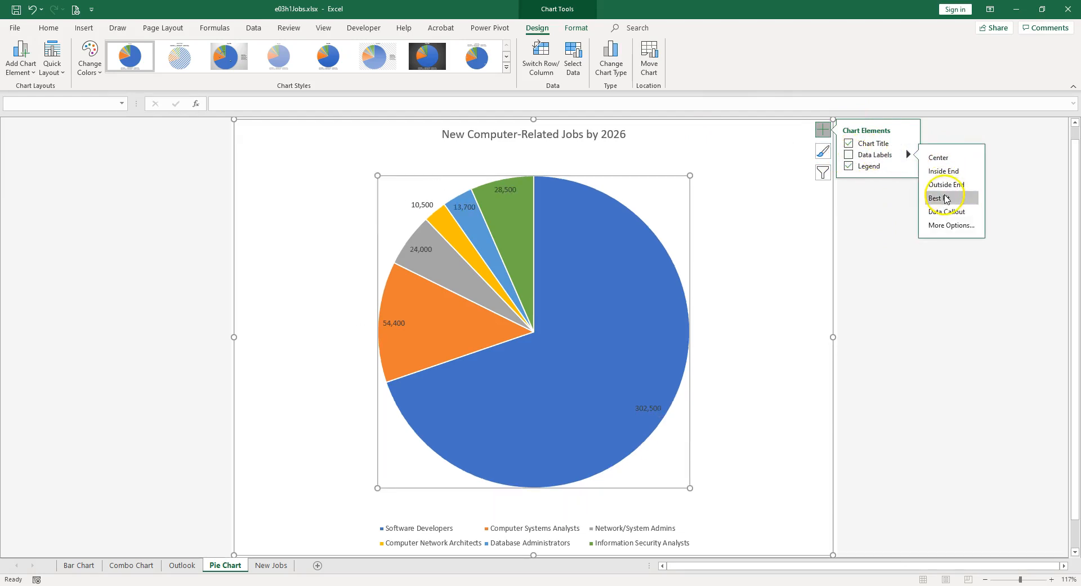
pyautogui.click(948, 212)
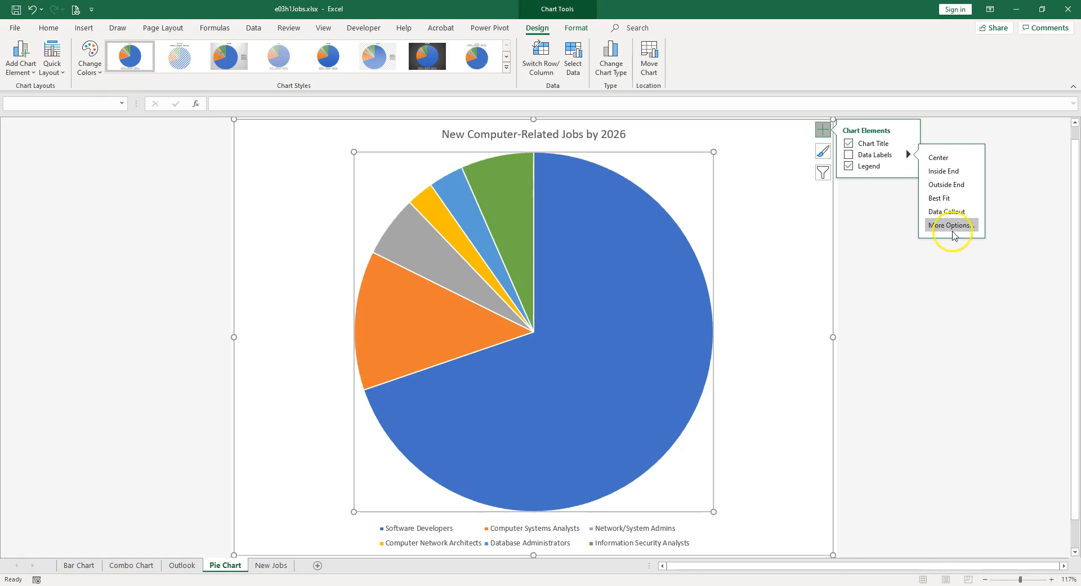
pyautogui.click(954, 226)
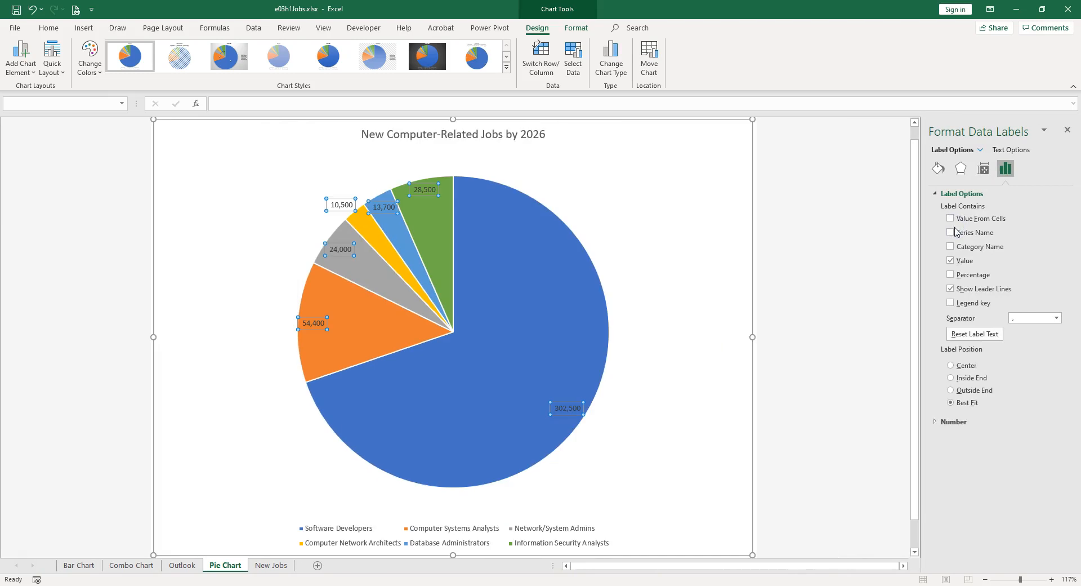
# - Make the pie chart's data labels show Category Name and Percentage instead of Value, positioned at Inside End
pyautogui.click(951, 260)
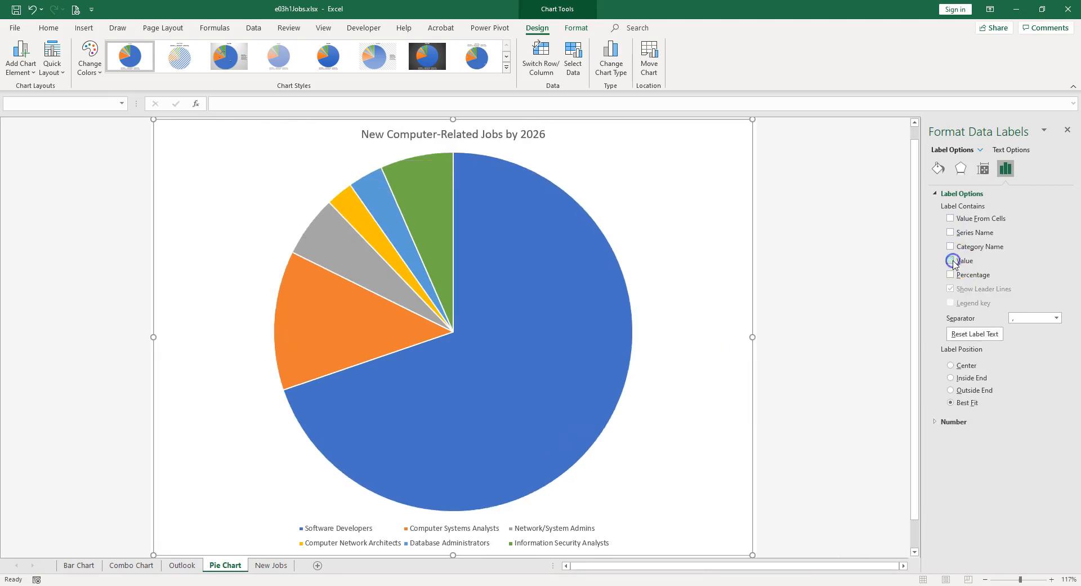
pyautogui.click(951, 274)
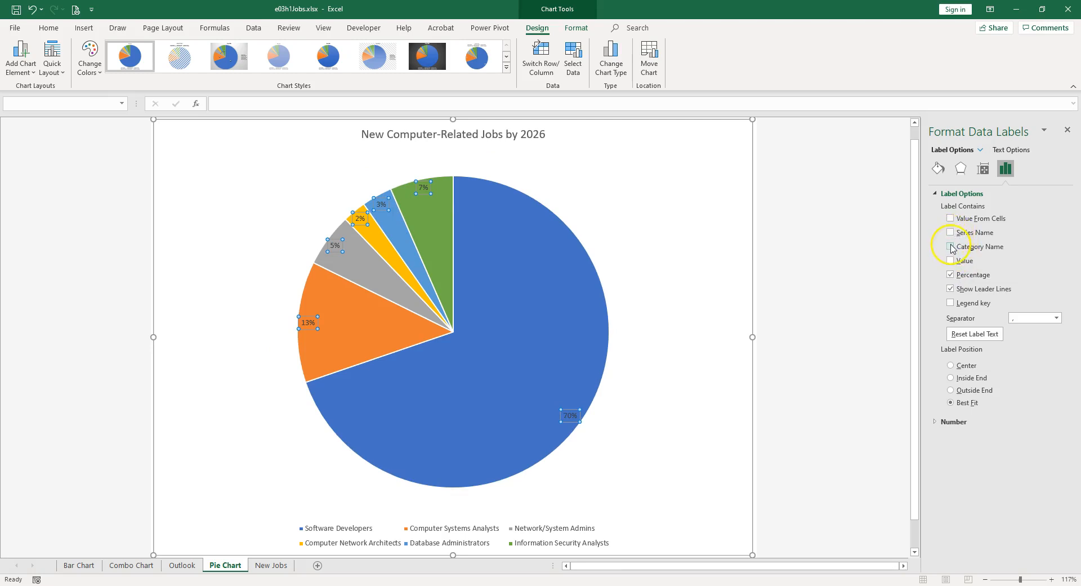
pyautogui.click(951, 248)
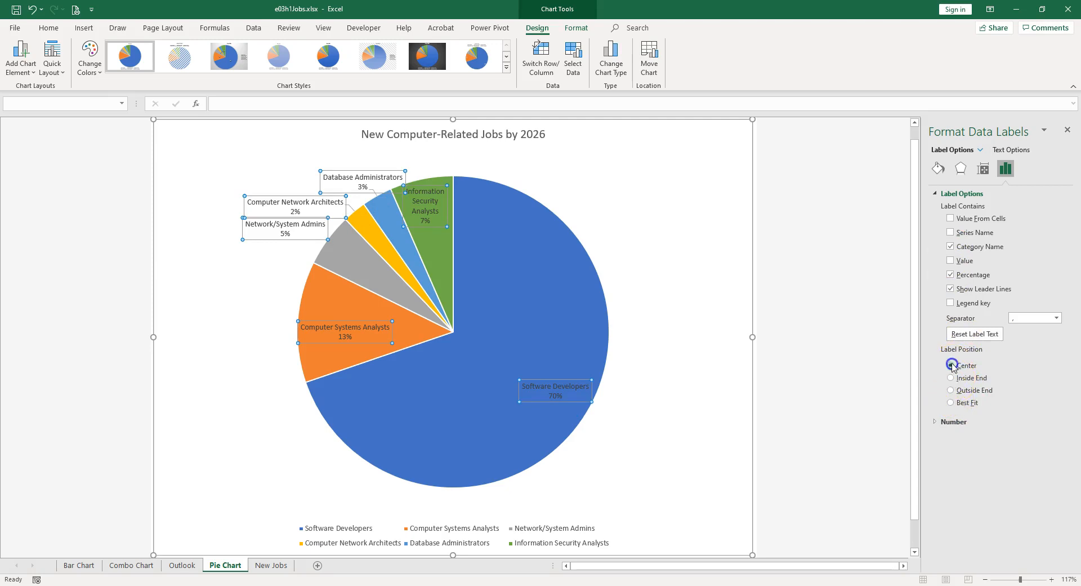
pyautogui.click(951, 365)
pyautogui.click(952, 377)
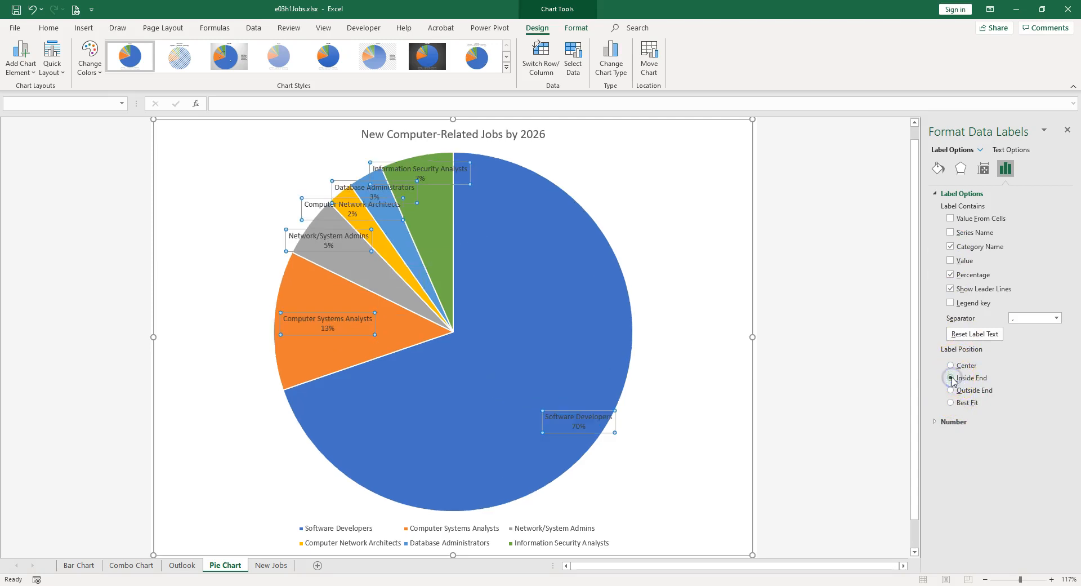
# - Position the pie chart's data labels at Outside End and delete the chart's legend
pyautogui.click(952, 390)
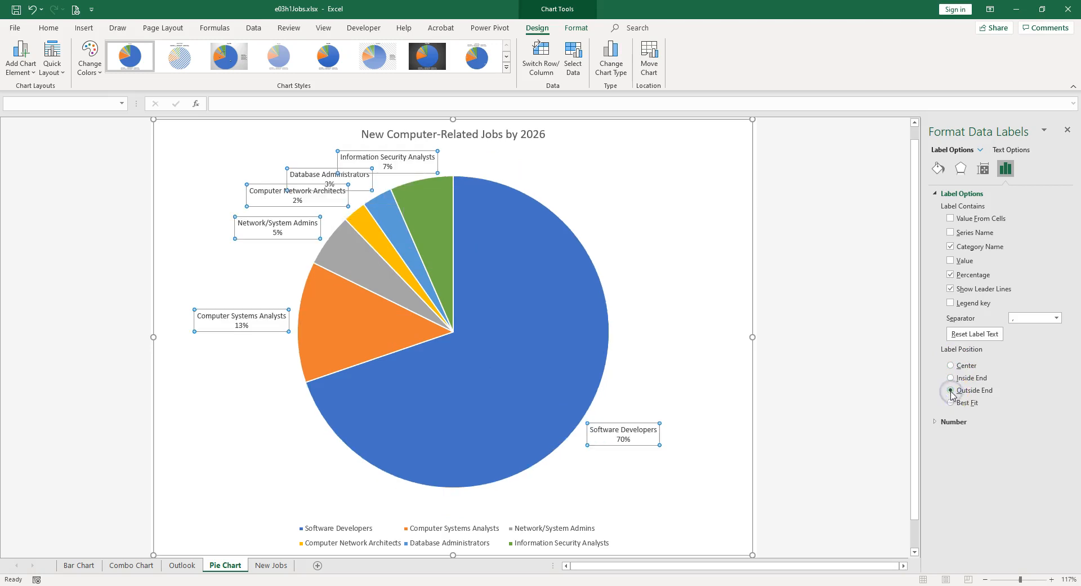
pyautogui.click(951, 404)
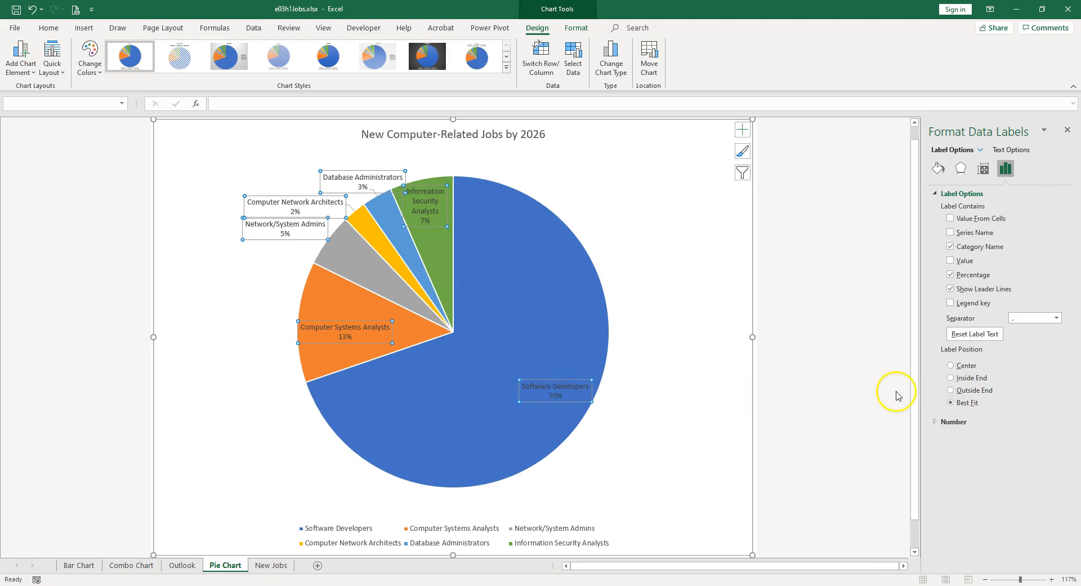
pyautogui.click(950, 390)
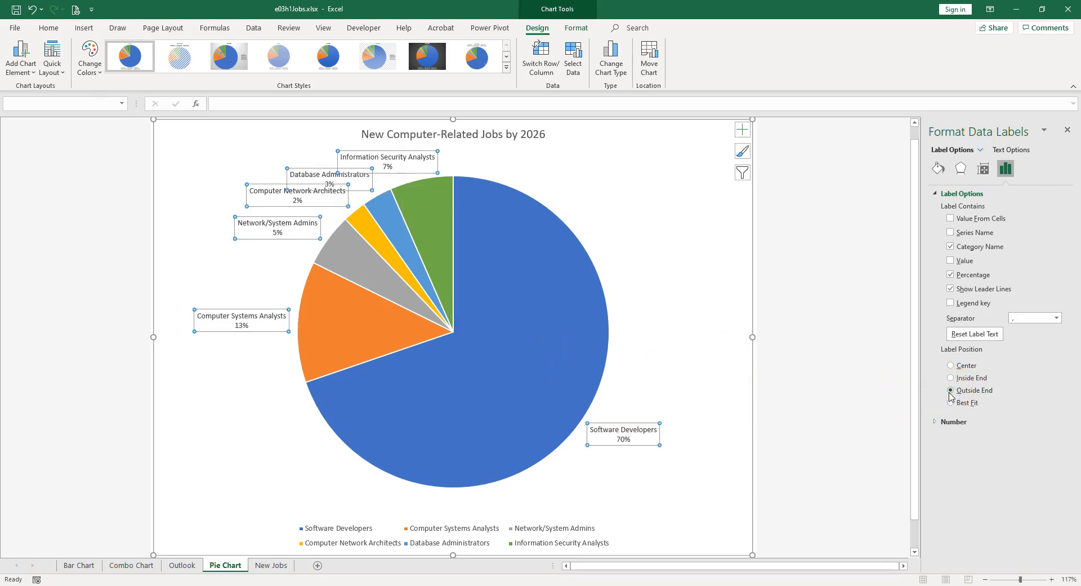
pyautogui.click(524, 526)
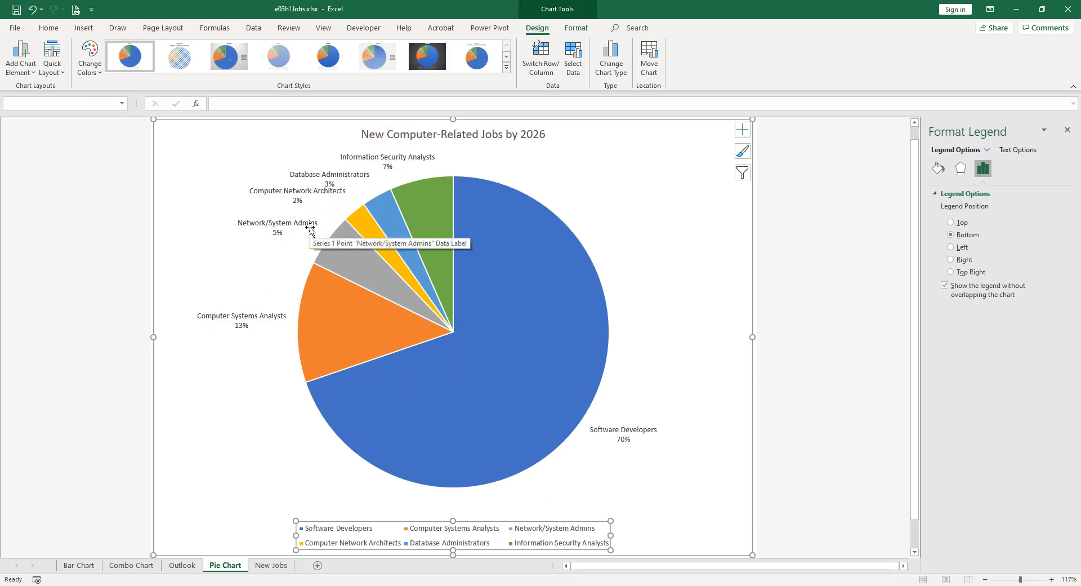
pyautogui.press('Delete')
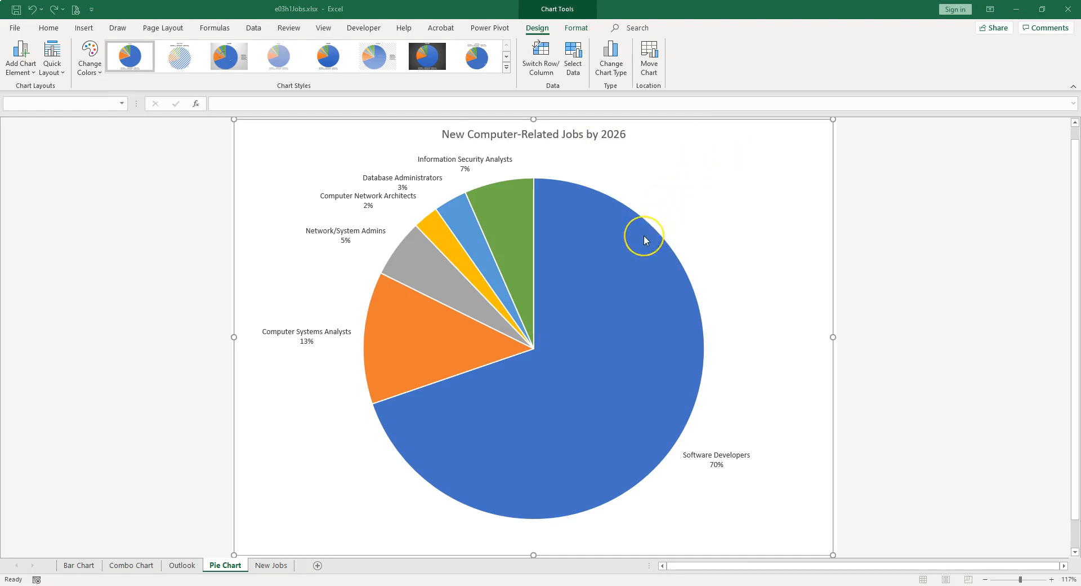
# - Try enlarging the pie chart's plot area slightly from its upper corner, and undo the resize
pyautogui.click(665, 206)
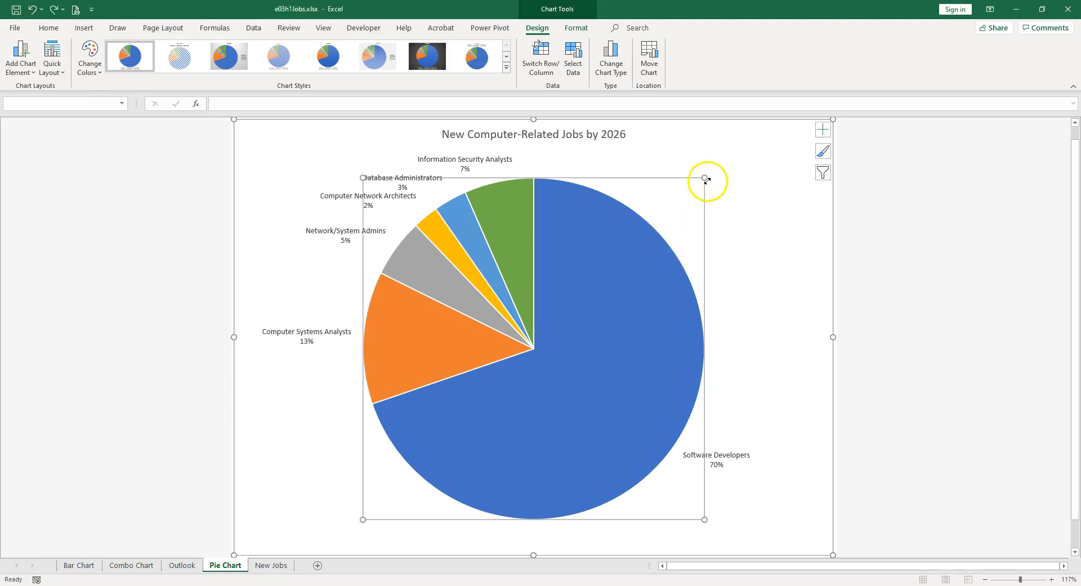
pyautogui.moveTo(704, 178); pyautogui.dragTo(722, 160)
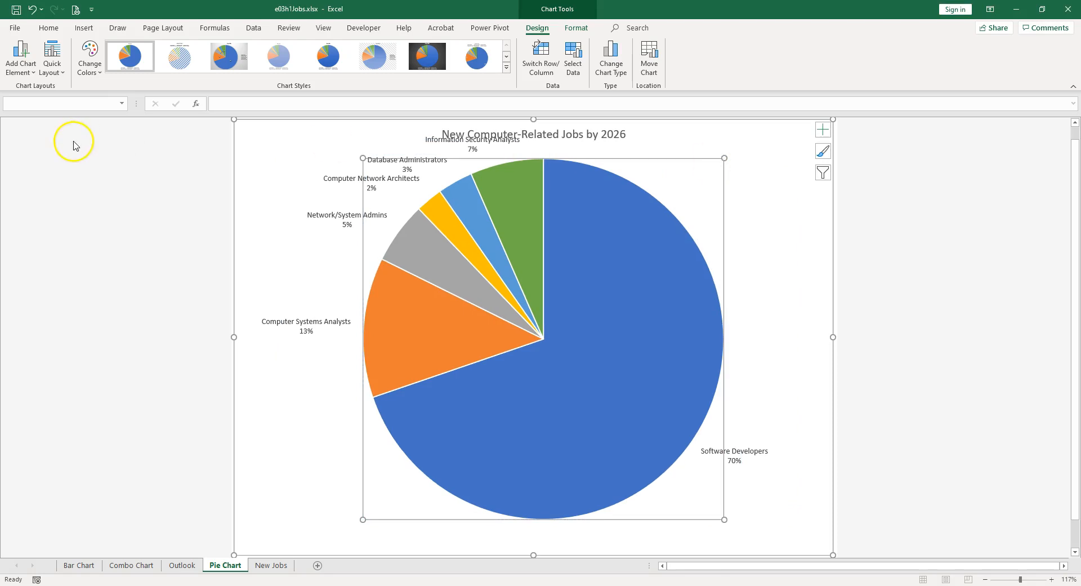
pyautogui.hotkey('ctrl', 'z')
# - Try a gold gradient theme shape style on the Software Developers slice alone, and undo it
pyautogui.click(575, 28)
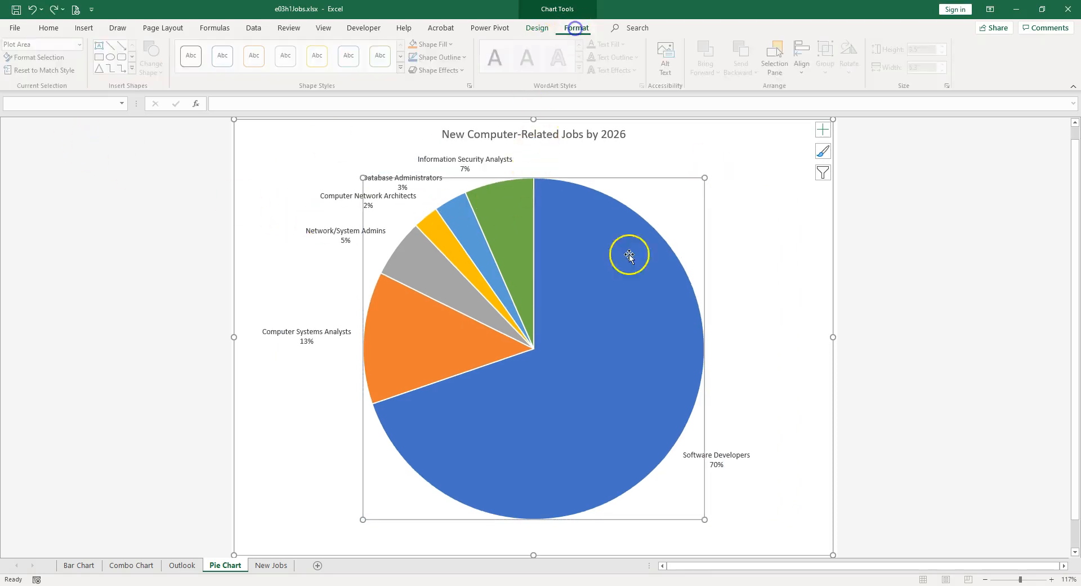
pyautogui.doubleClick(657, 188)
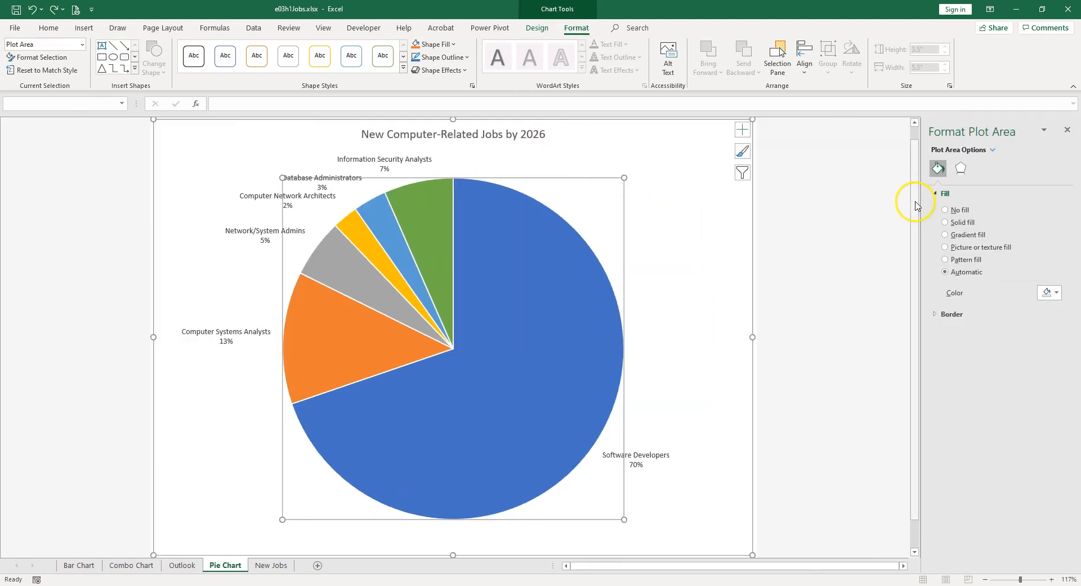
pyautogui.click(537, 278)
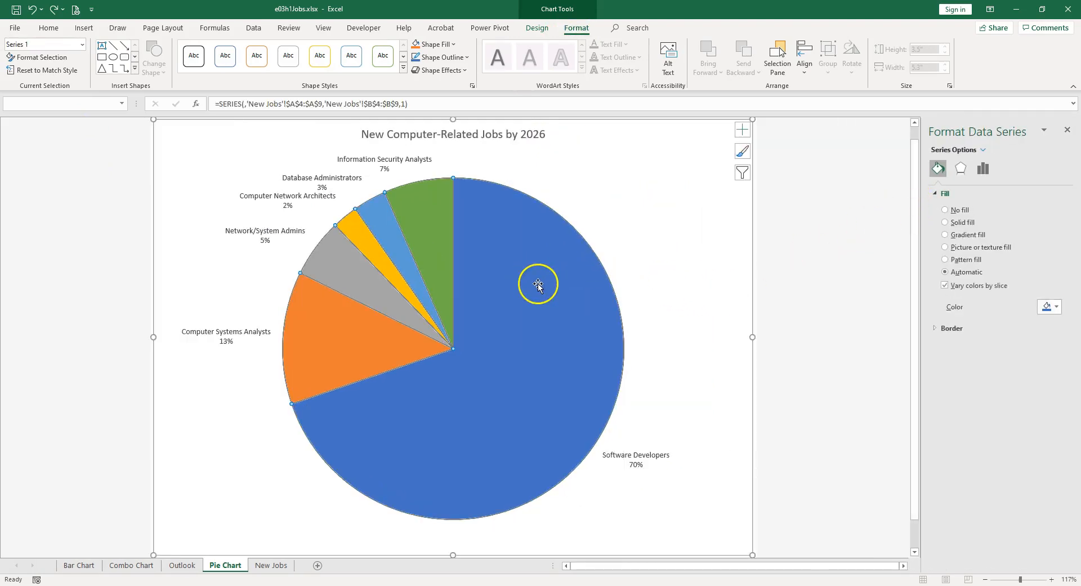
pyautogui.click(536, 288)
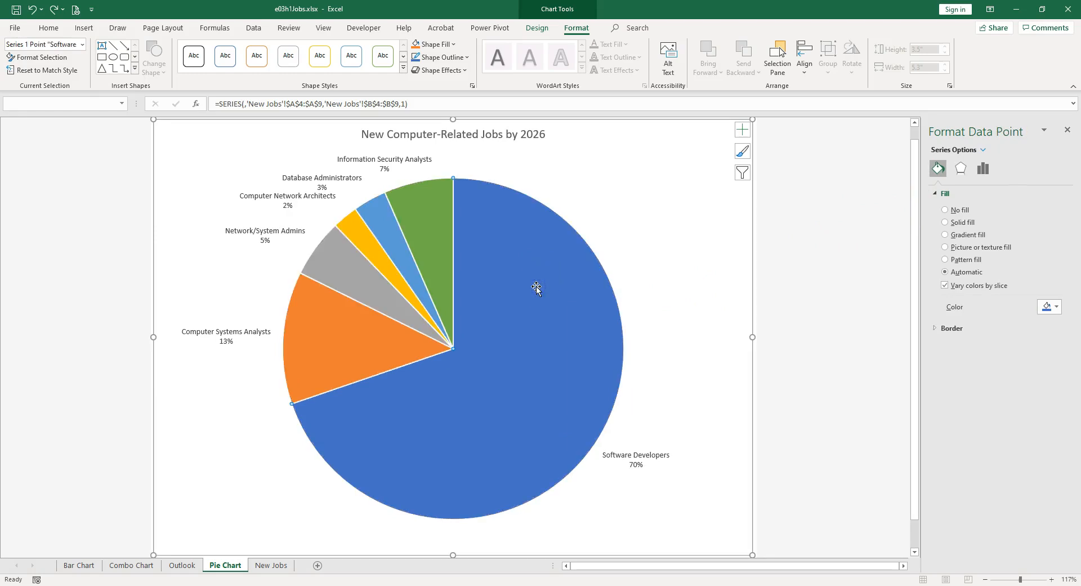
pyautogui.click(403, 67)
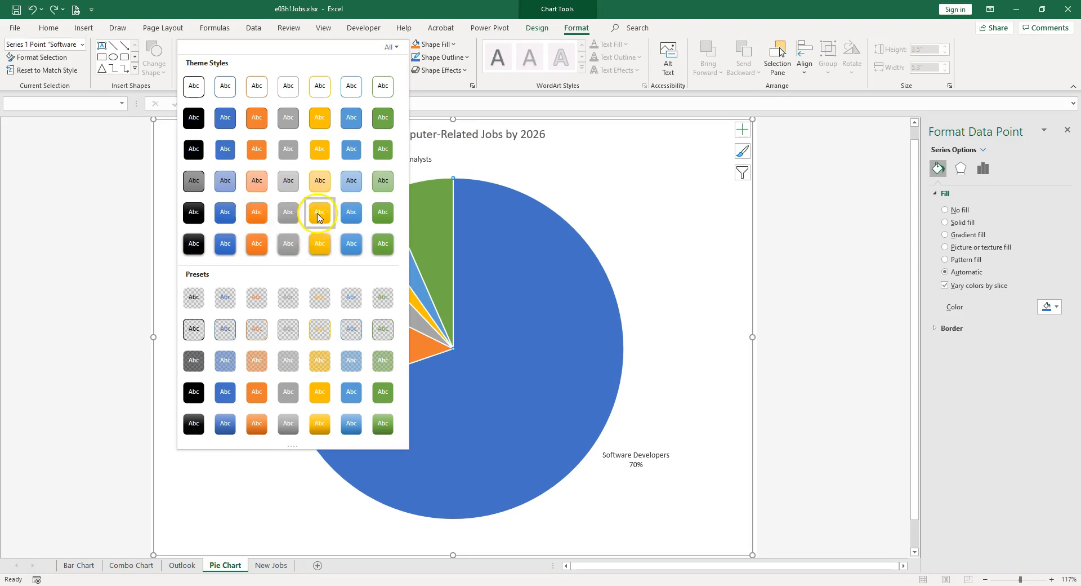
pyautogui.click(319, 212)
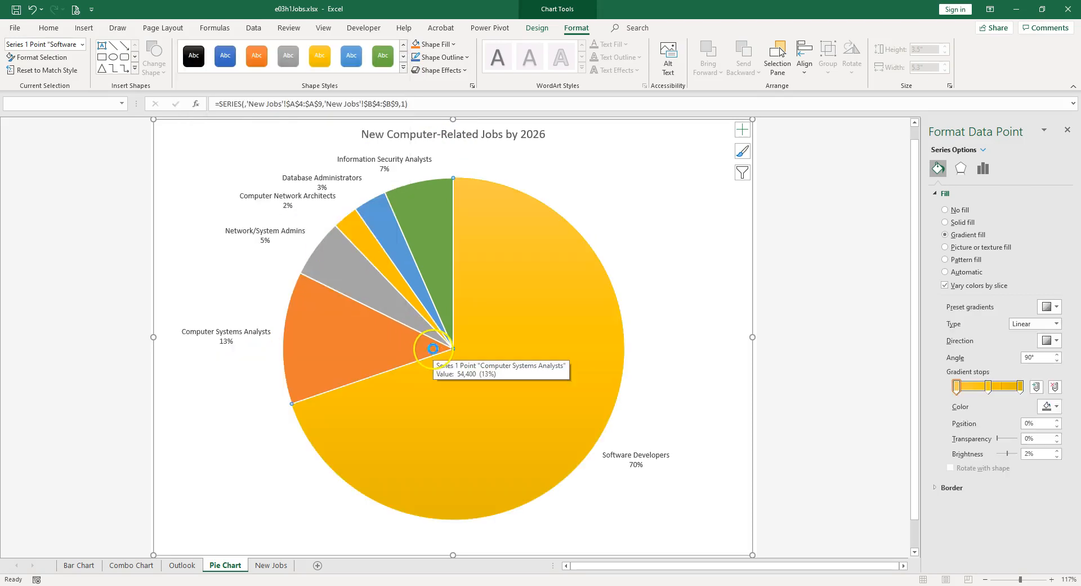
pyautogui.hotkey('ctrl', 'z')
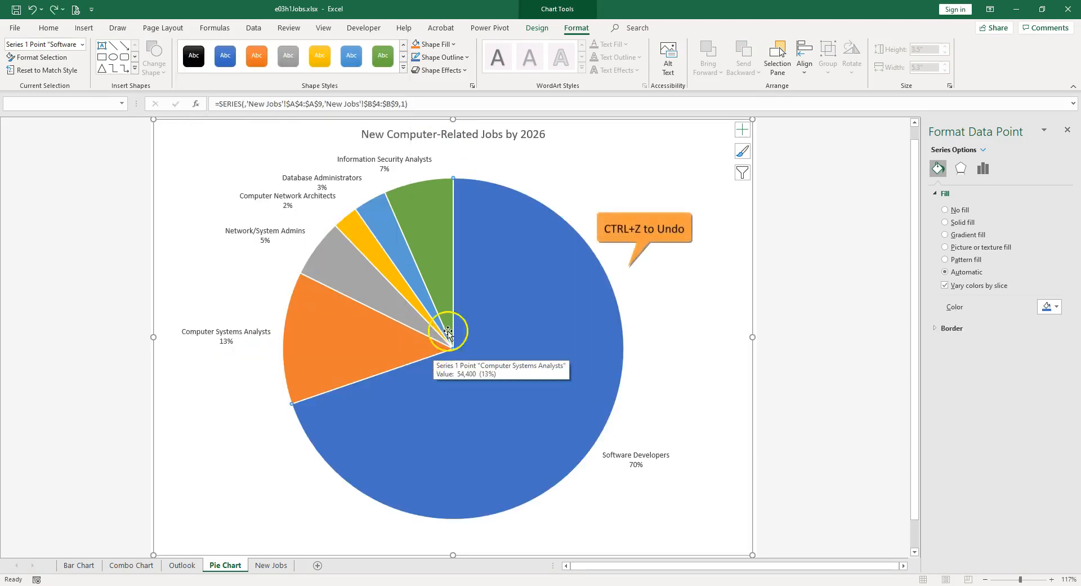
# - Try a gradient fill on the pie chart's chart area, followed by a picture or texture fill
pyautogui.click(671, 132)
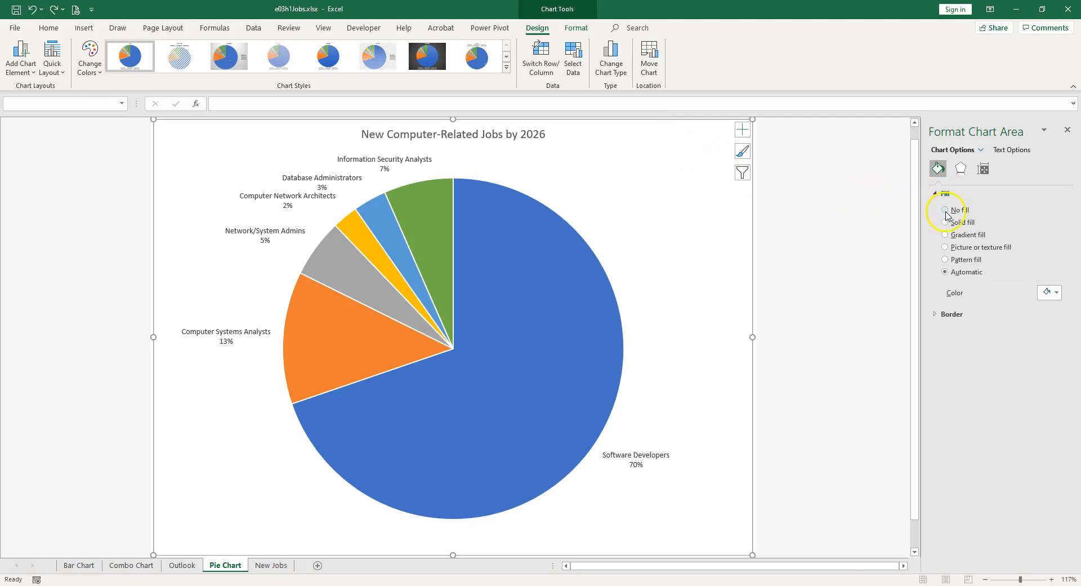
pyautogui.click(946, 235)
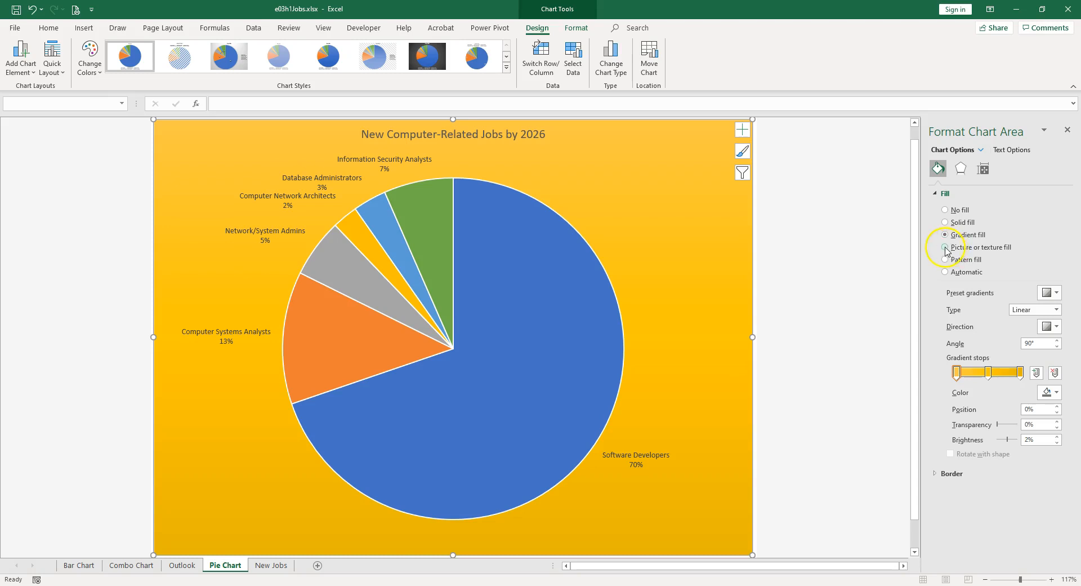
pyautogui.click(946, 247)
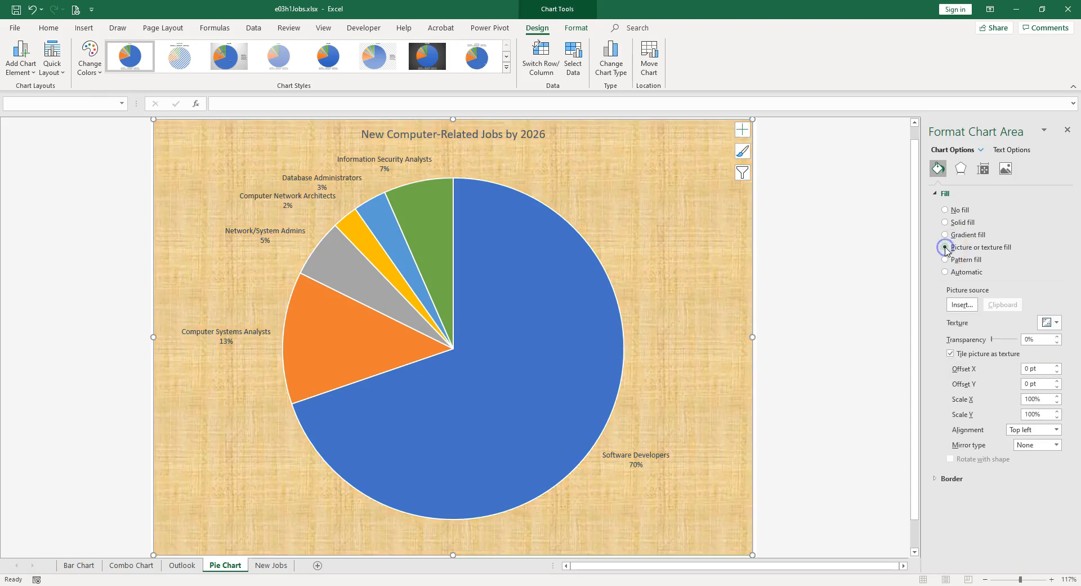
# - Fill the chart area with an online picture of people around a table, found by searching "computer job", at 82% transparency
pyautogui.click(960, 305)
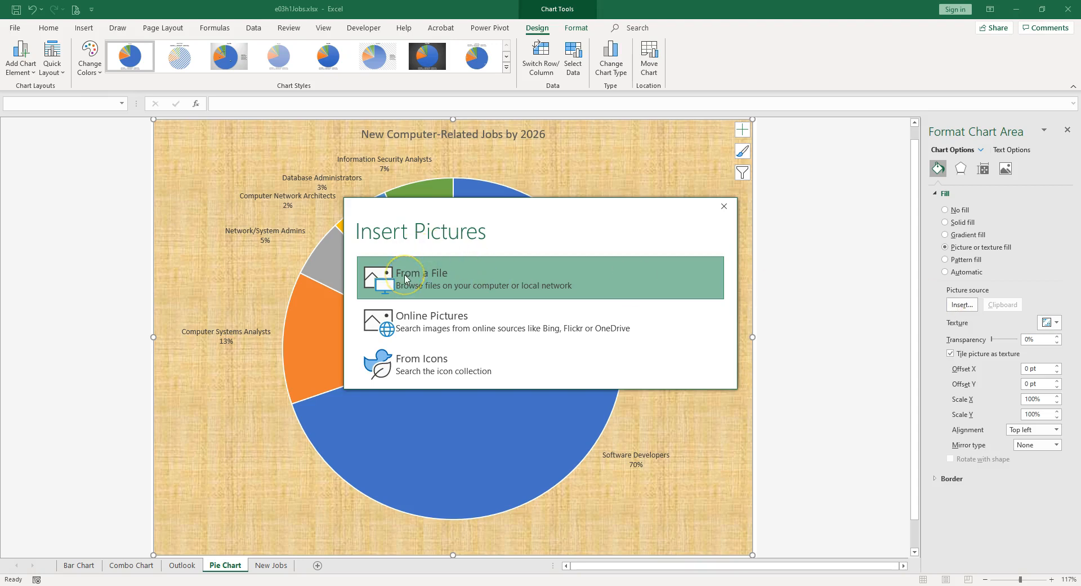
pyautogui.click(414, 326)
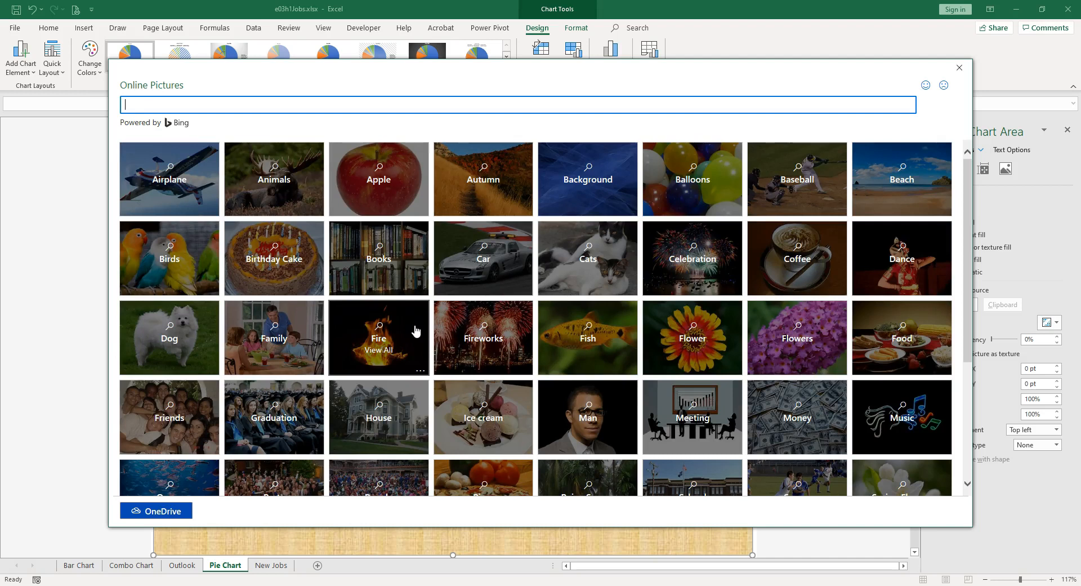
pyautogui.write('computer job')
pyautogui.press('Return')
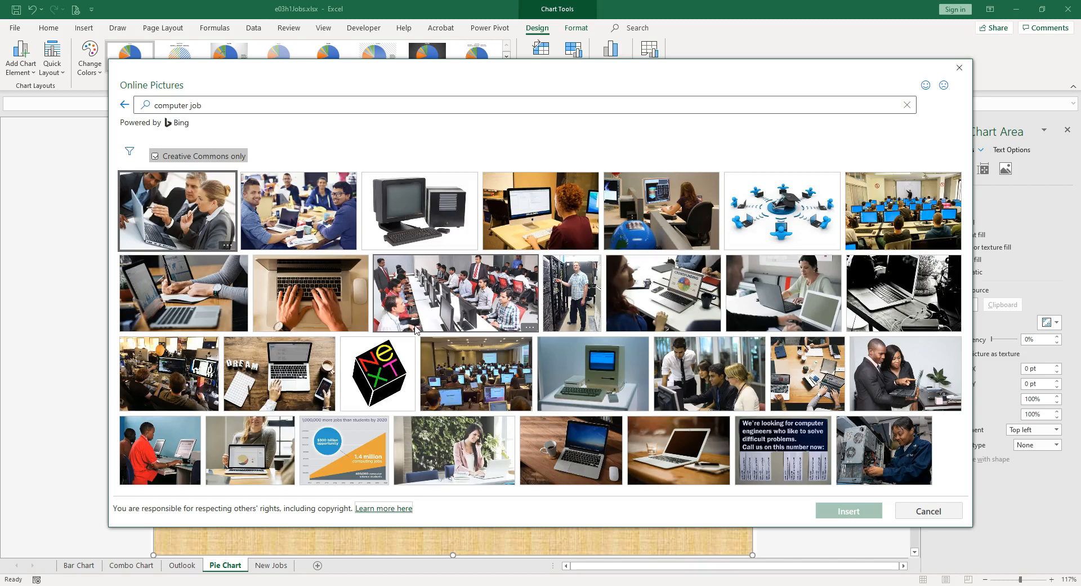
pyautogui.click(289, 217)
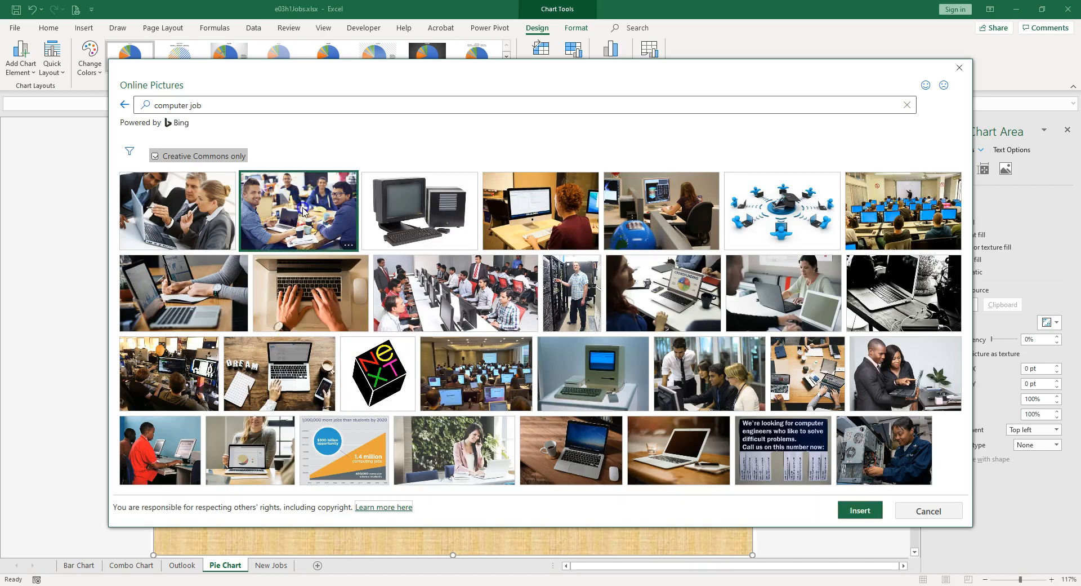
pyautogui.click(859, 510)
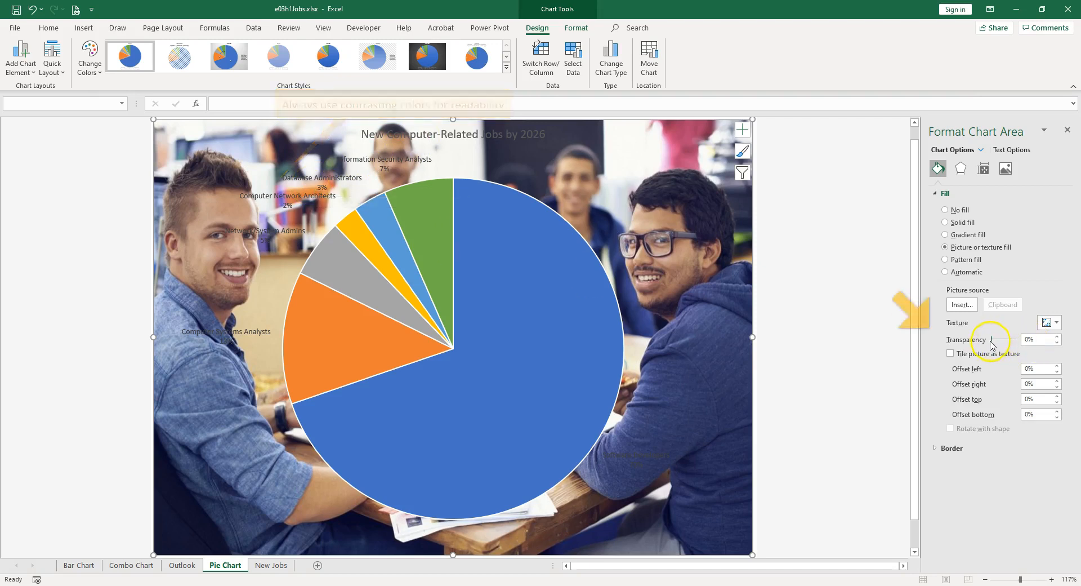
pyautogui.moveTo(993, 340); pyautogui.dragTo(1012, 338)
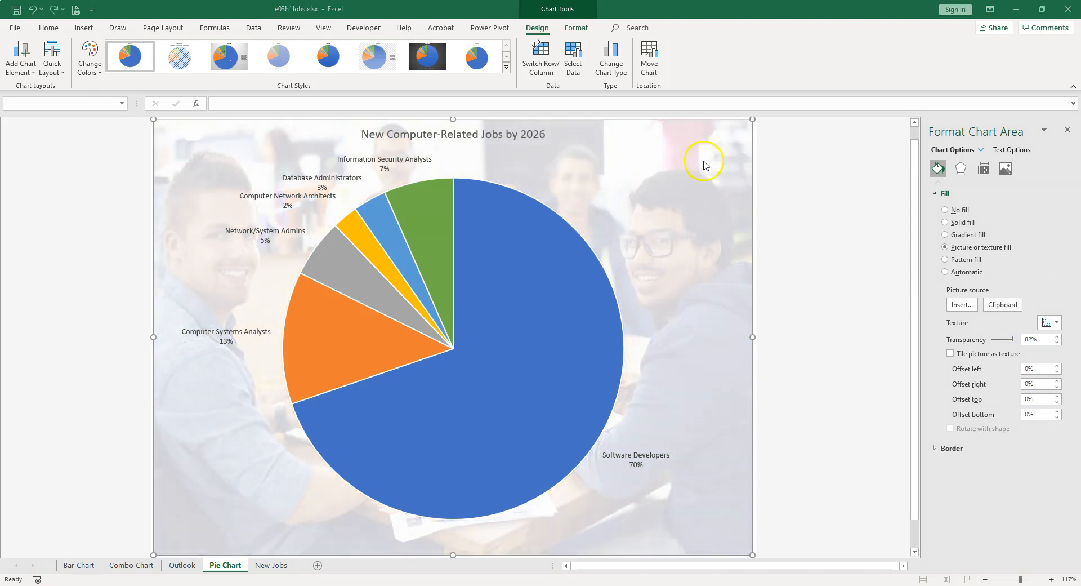
# - Set the pie chart's chart area to No fill
pyautogui.click(944, 211)
pyautogui.click(945, 211)
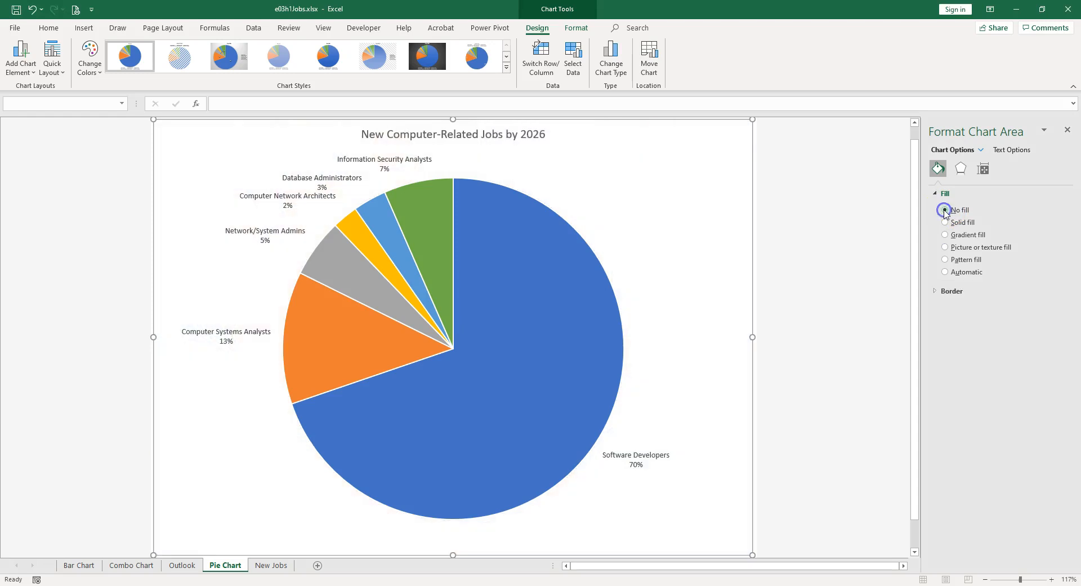
pyautogui.click(516, 367)
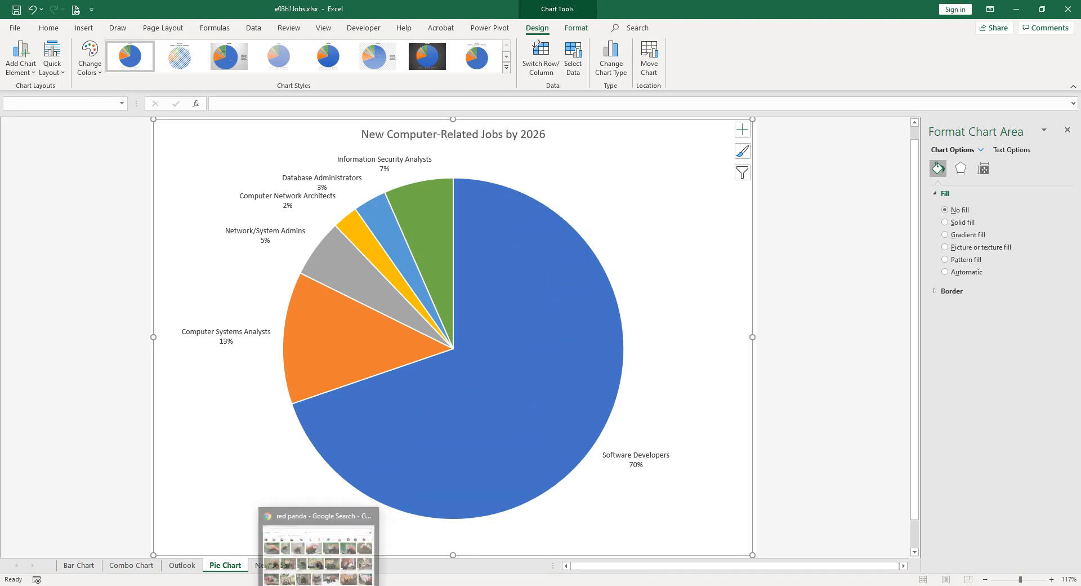
# - Switch to the red panda image search in Chrome and check the usage rights filter for Creative Commons licenses
pyautogui.click(323, 541)
pyautogui.moveTo(97, 66); pyautogui.dragTo(169, 60)
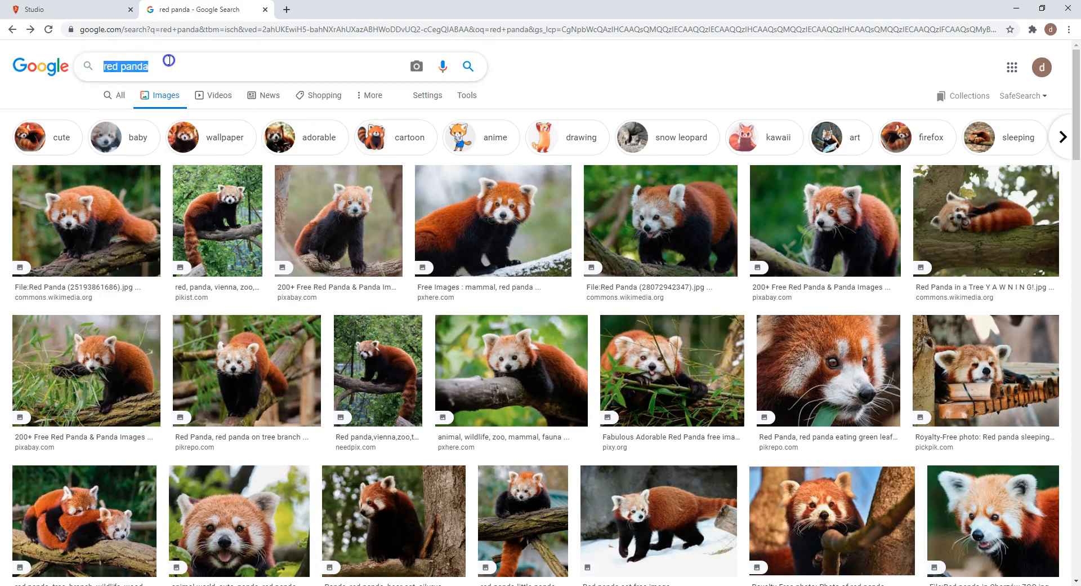
pyautogui.click(467, 97)
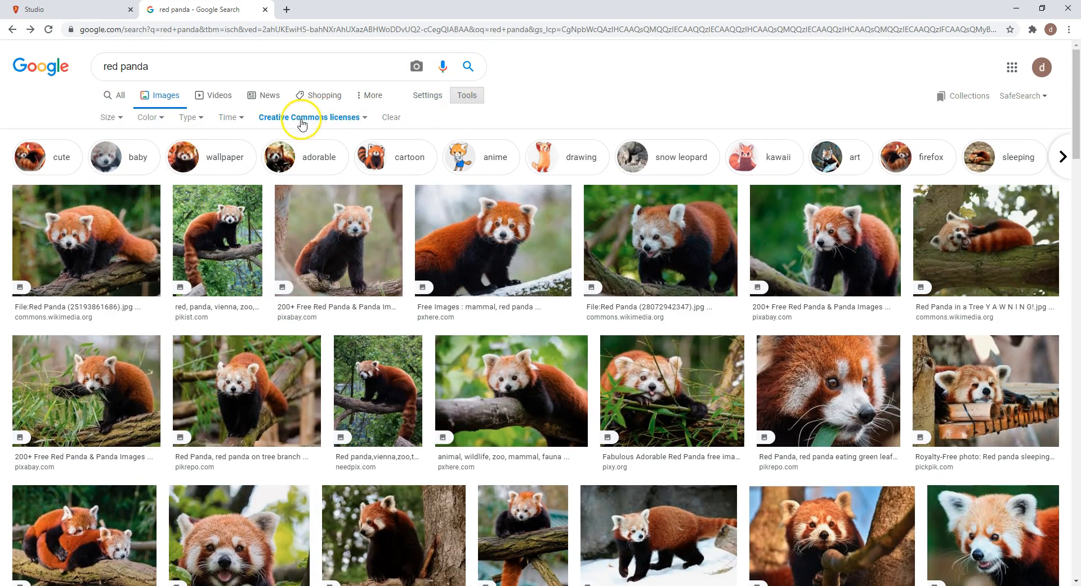
pyautogui.click(365, 118)
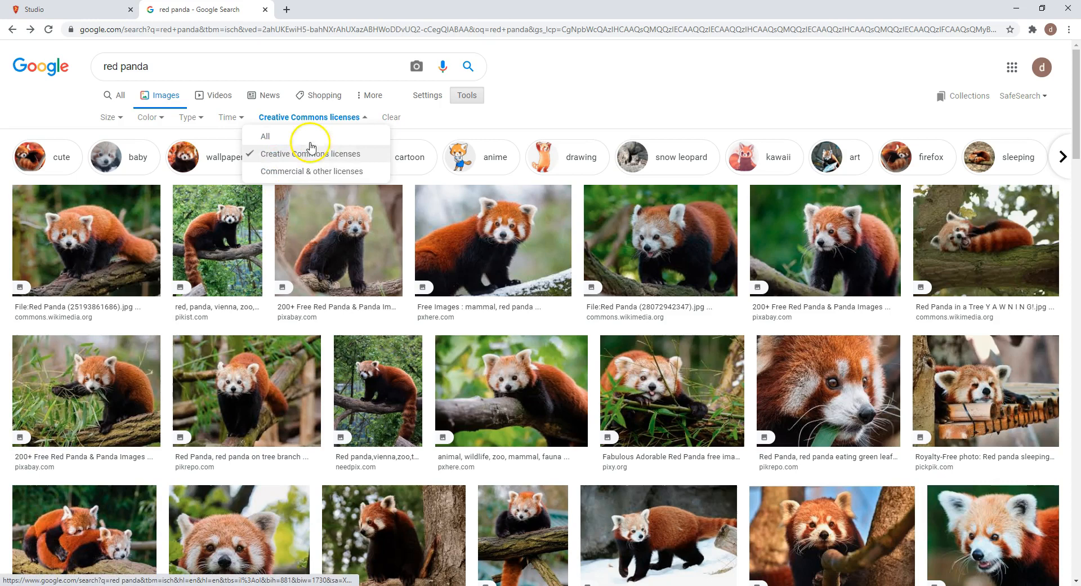
# - Copy the commons.wikimedia.org image "The red panda (Ailurus fulgens) 1" from further down the results
pyautogui.scroll(-15, 548, 96)
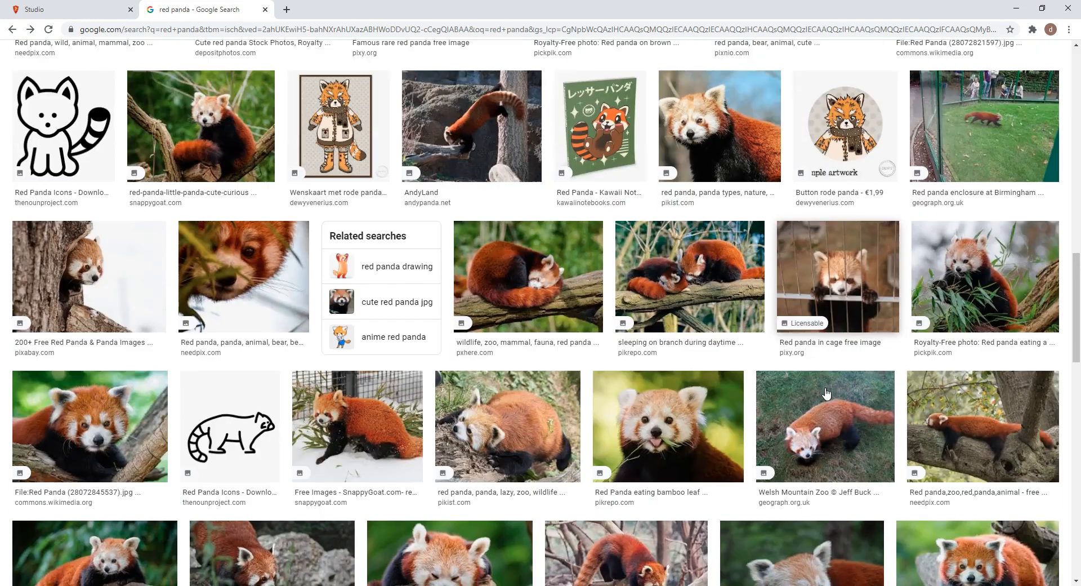
pyautogui.scroll(-3, 826, 392)
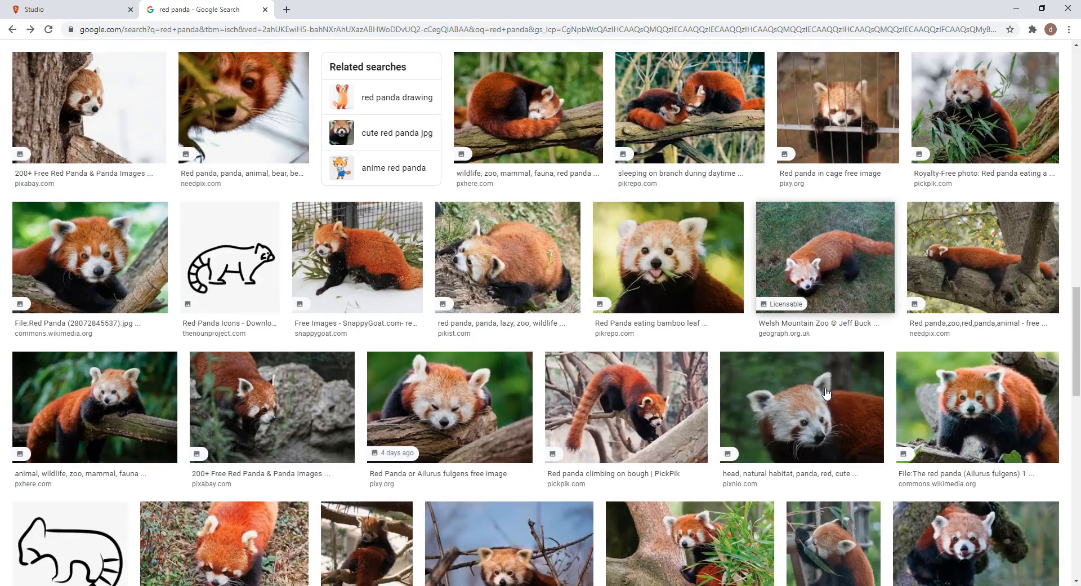
pyautogui.rightClick(1000, 389)
pyautogui.click(944, 500)
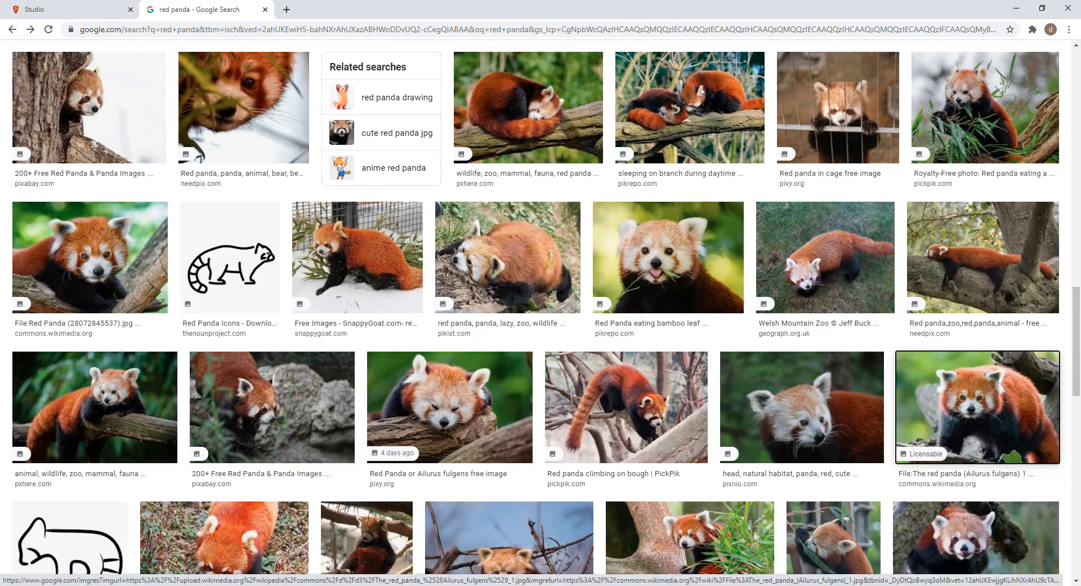
# - Switch back to Excel and paste the copied red panda picture as the fill of the Software Developers slice only
pyautogui.hotkey('alt', 'Tab')
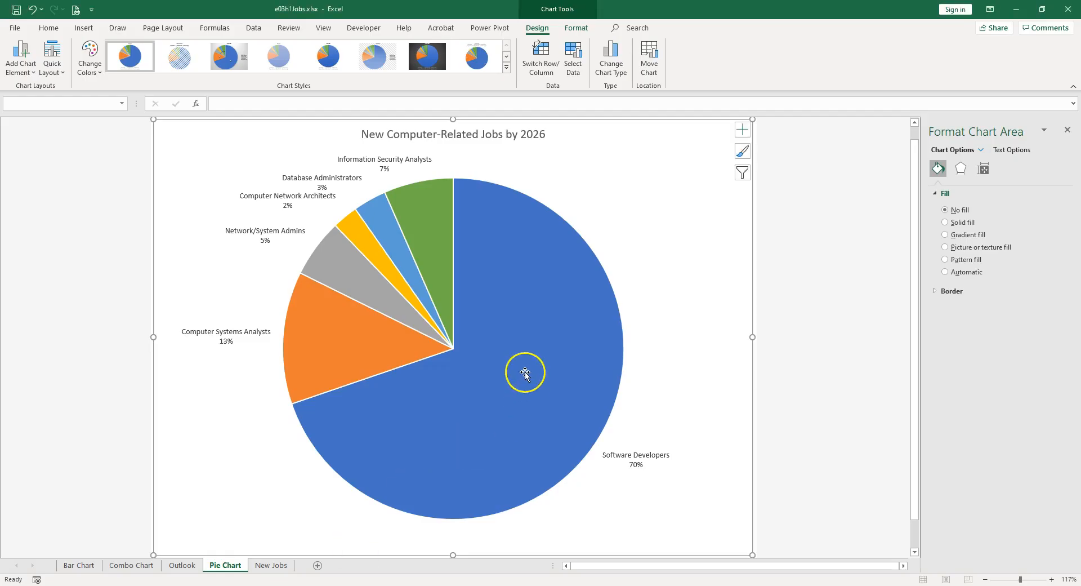
pyautogui.click(515, 253)
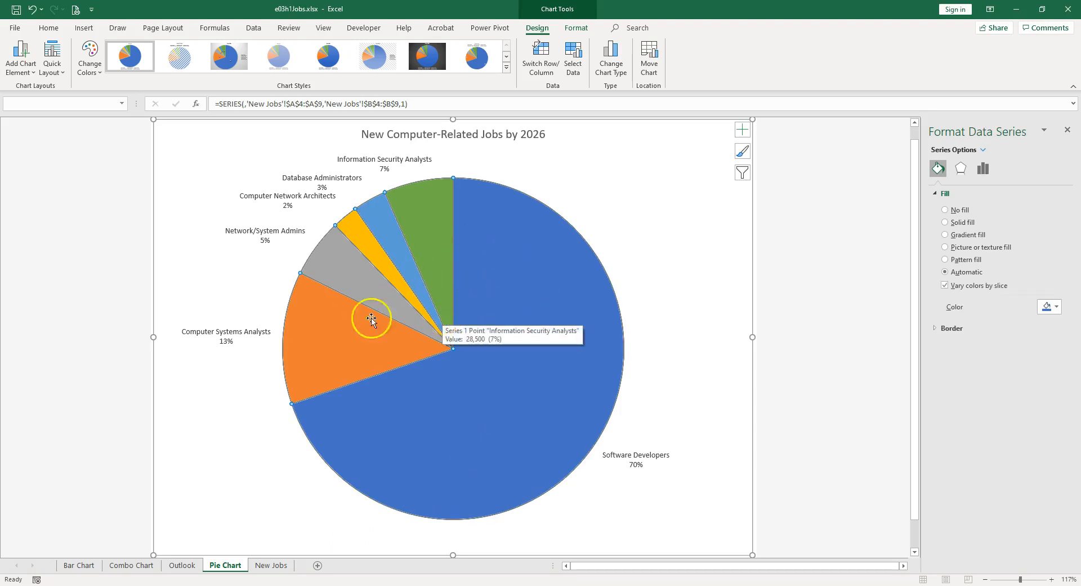
pyautogui.click(510, 266)
pyautogui.click(510, 260)
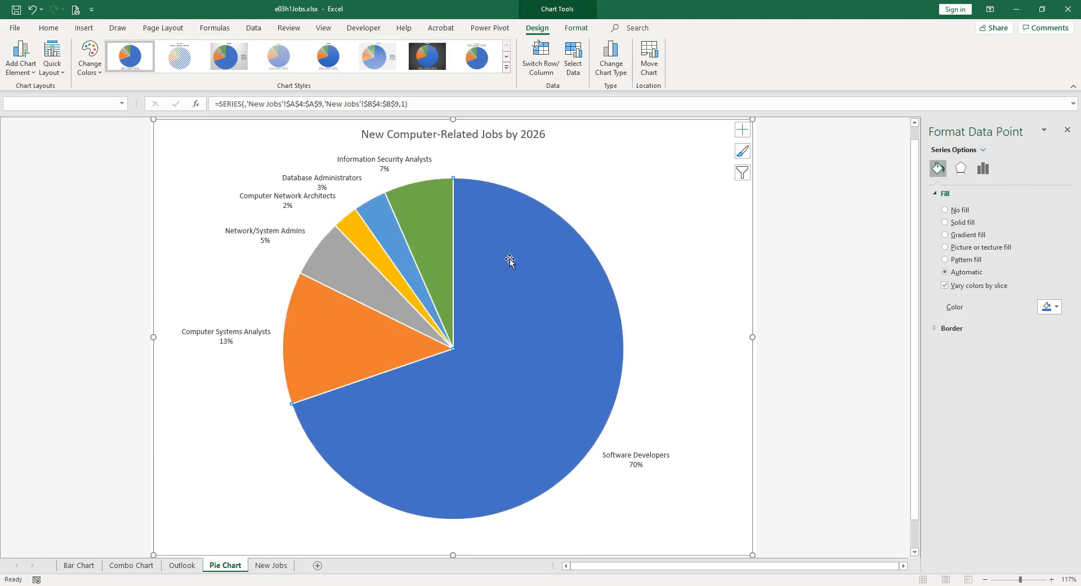
pyautogui.hotkey('ctrl', 'v')
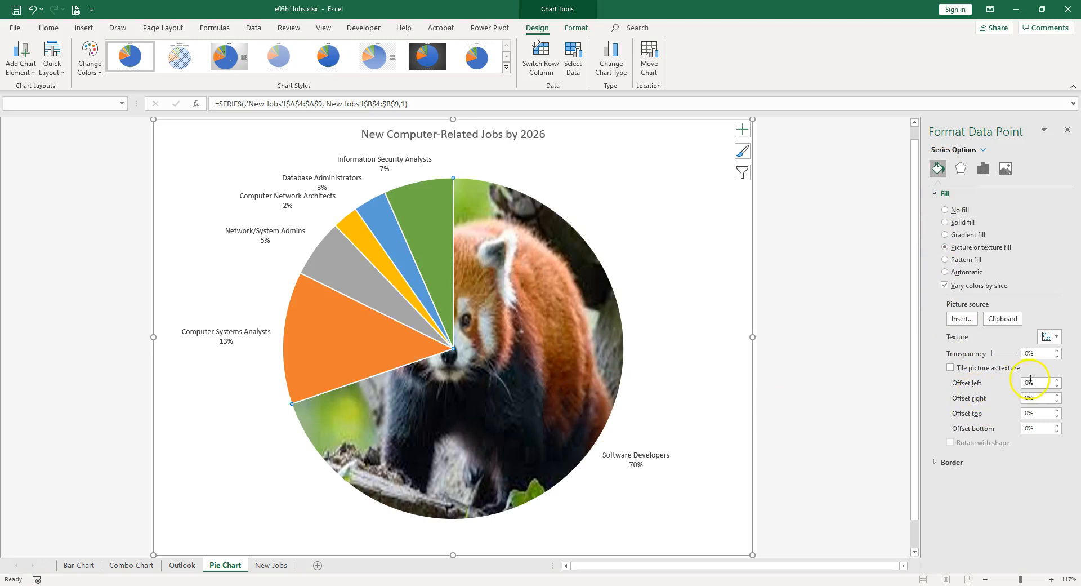
# - Offset the red panda picture fill of the Software Developers slice by 23% on the left and 7% at the top
pyautogui.click(1057, 382)
pyautogui.click(1057, 381)
pyautogui.click(1057, 382)
pyautogui.click(1057, 382)
pyautogui.click(1058, 381)
pyautogui.click(1057, 381)
pyautogui.click(1057, 412)
pyautogui.click(1057, 411)
pyautogui.click(1057, 412)
pyautogui.click(1057, 412)
pyautogui.click(1057, 412)
pyautogui.click(1057, 412)
pyautogui.click(1057, 381)
pyautogui.click(1057, 381)
pyautogui.click(1057, 380)
pyautogui.click(1057, 381)
pyautogui.click(1057, 381)
pyautogui.click(1057, 380)
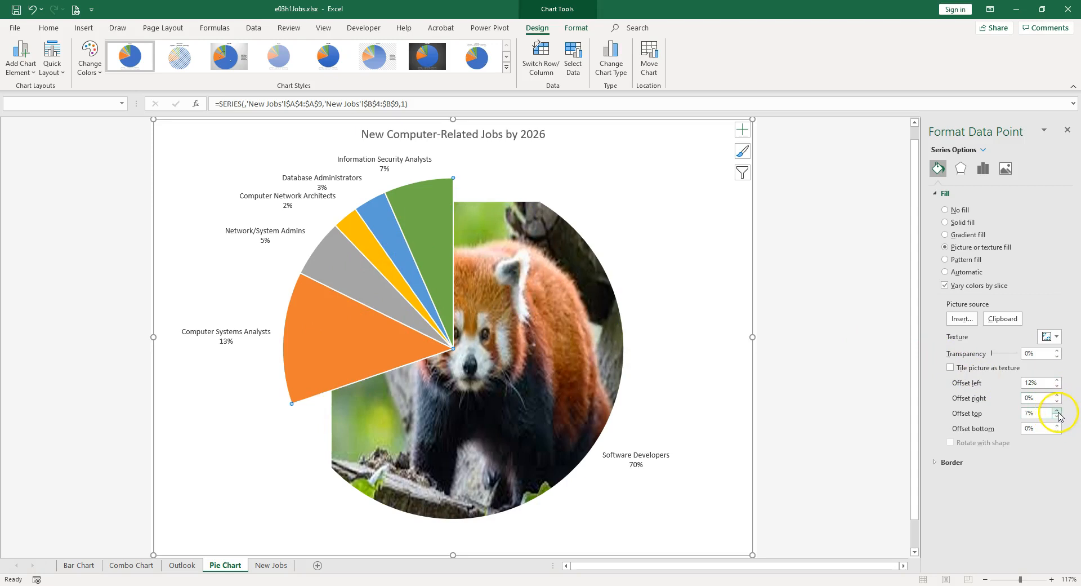
pyautogui.click(1057, 381)
pyautogui.click(1058, 380)
pyautogui.click(1058, 381)
pyautogui.click(1058, 381)
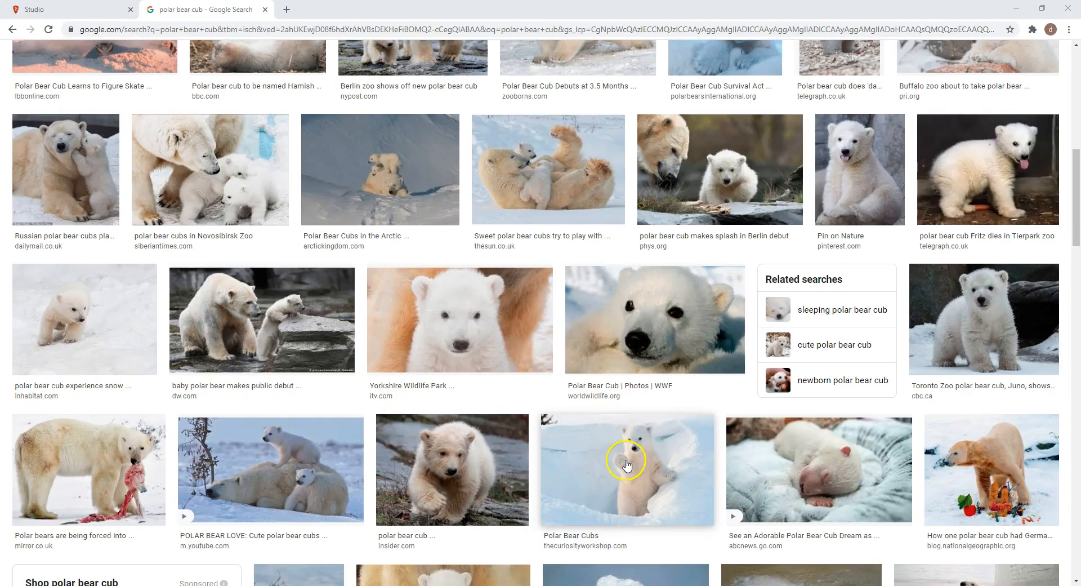
# - Copy the thecuriosityworkshop.com "Polar Bear Cubs" image in Chrome and paste it in Excel as the Software Developers slice's picture fill
pyautogui.rightClick(626, 460)
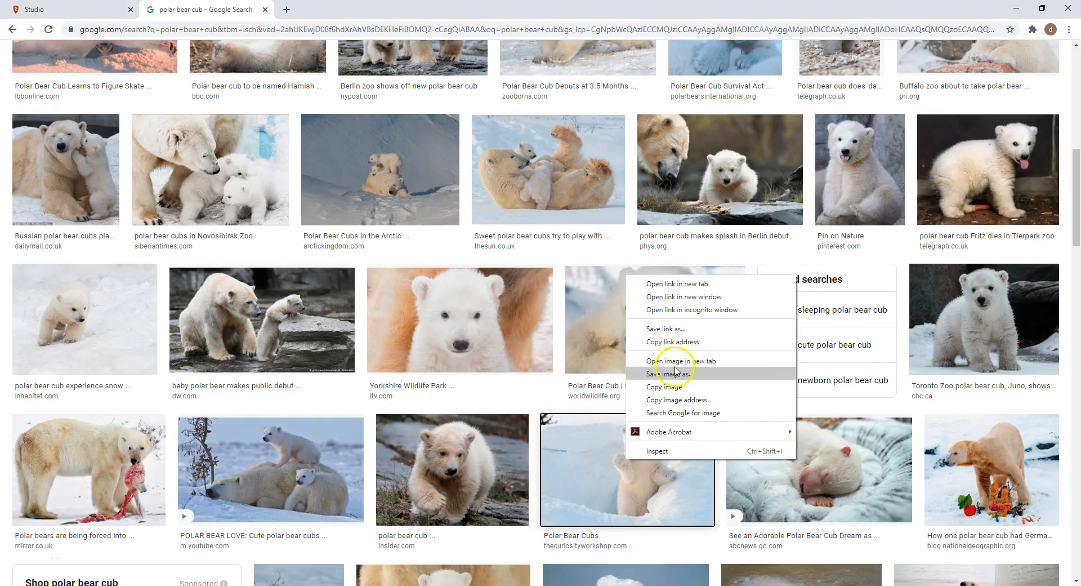
pyautogui.click(671, 387)
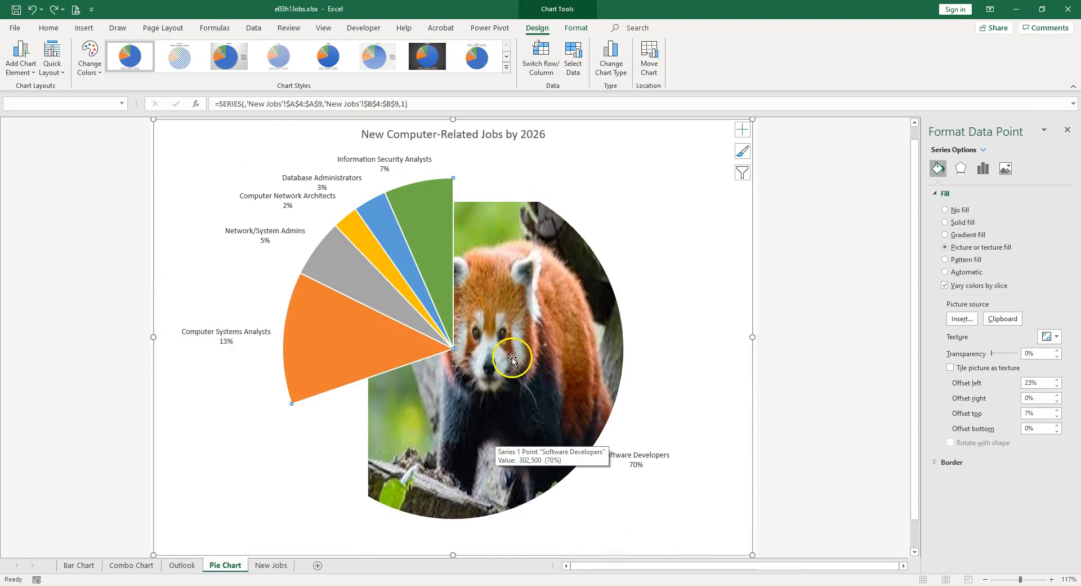
pyautogui.hotkey('ctrl', 'v')
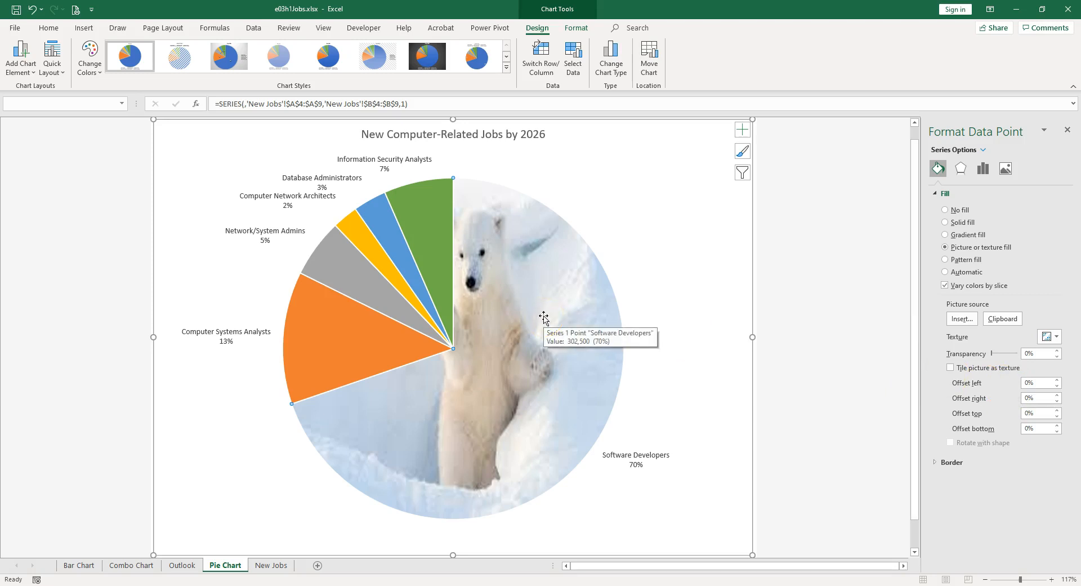
# - Set the polar bear picture fill's offsets to 5% left, 1% top and 3% bottom
pyautogui.click(1058, 380)
pyautogui.click(1059, 380)
pyautogui.click(1058, 380)
pyautogui.click(1058, 380)
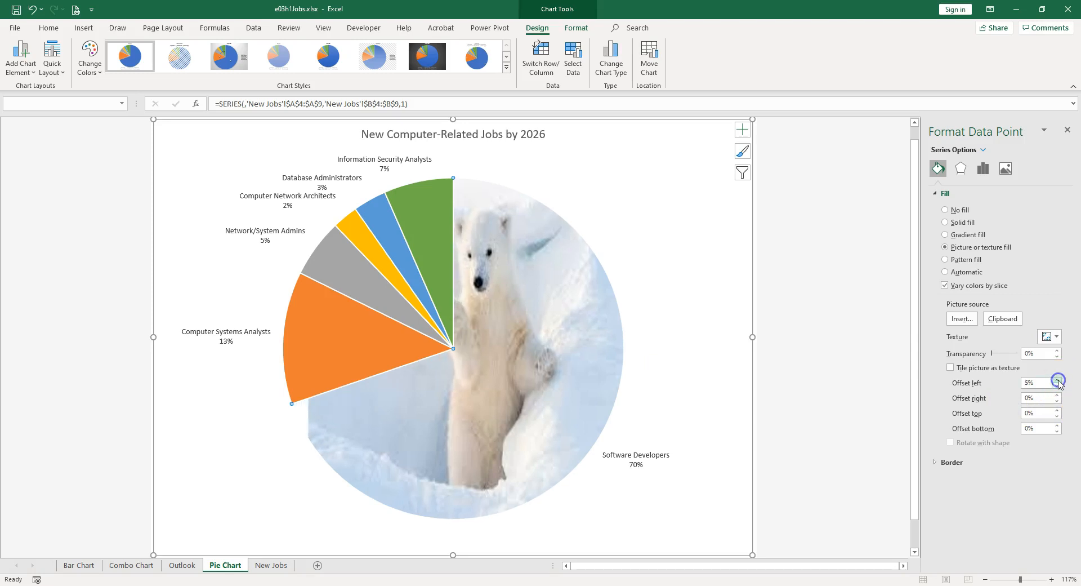
pyautogui.click(1058, 411)
pyautogui.click(1056, 431)
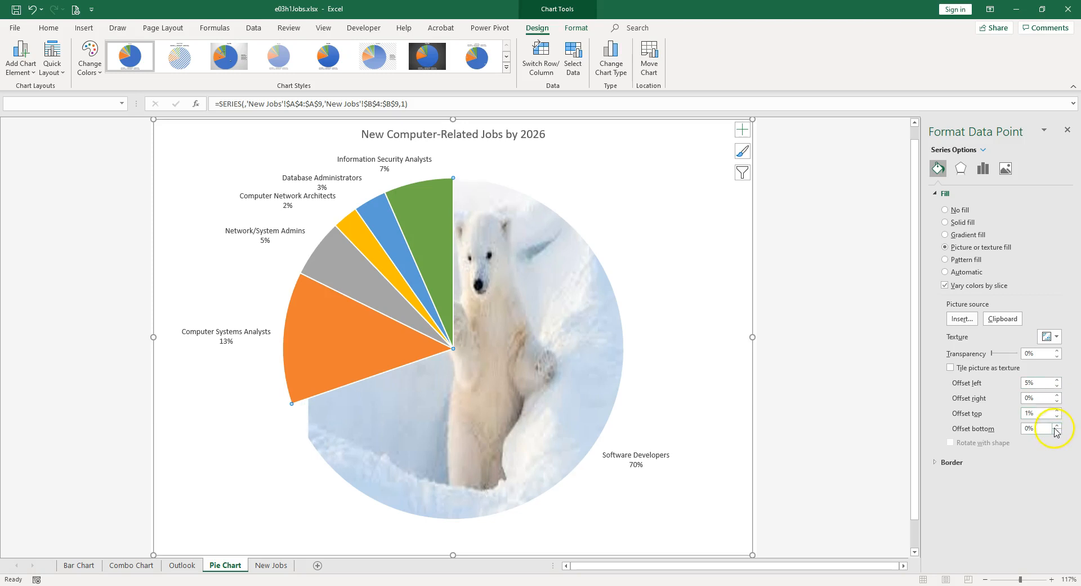
pyautogui.click(1058, 426)
pyautogui.click(1058, 426)
pyautogui.click(1058, 426)
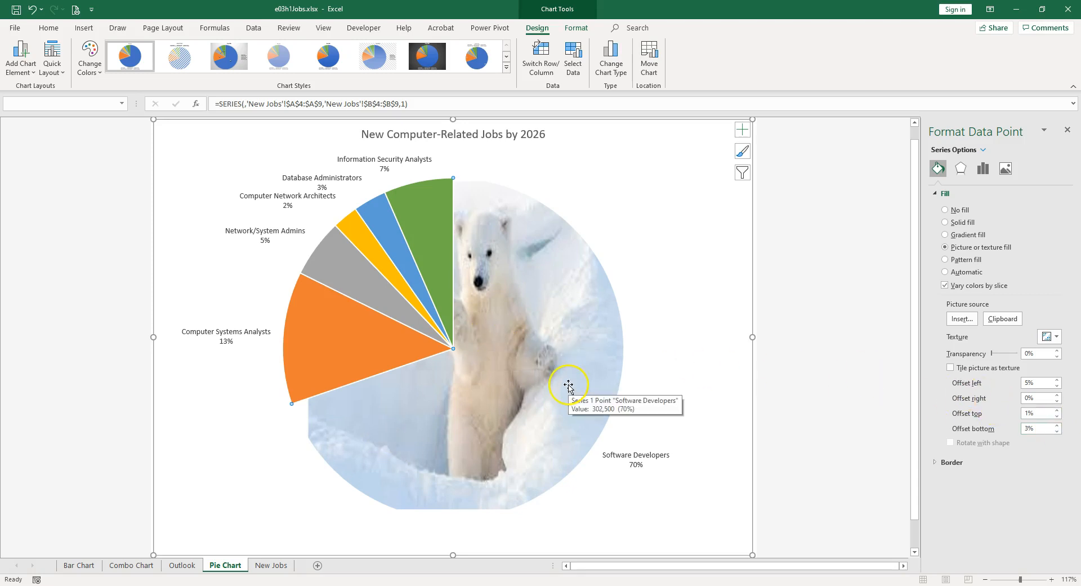
# - On the Bar Chart sheet, replace the placeholder chart title with "Projected Number of Jobs by 2026"
pyautogui.click(79, 565)
pyautogui.click(442, 133)
pyautogui.doubleClick(453, 135)
pyautogui.click(454, 135)
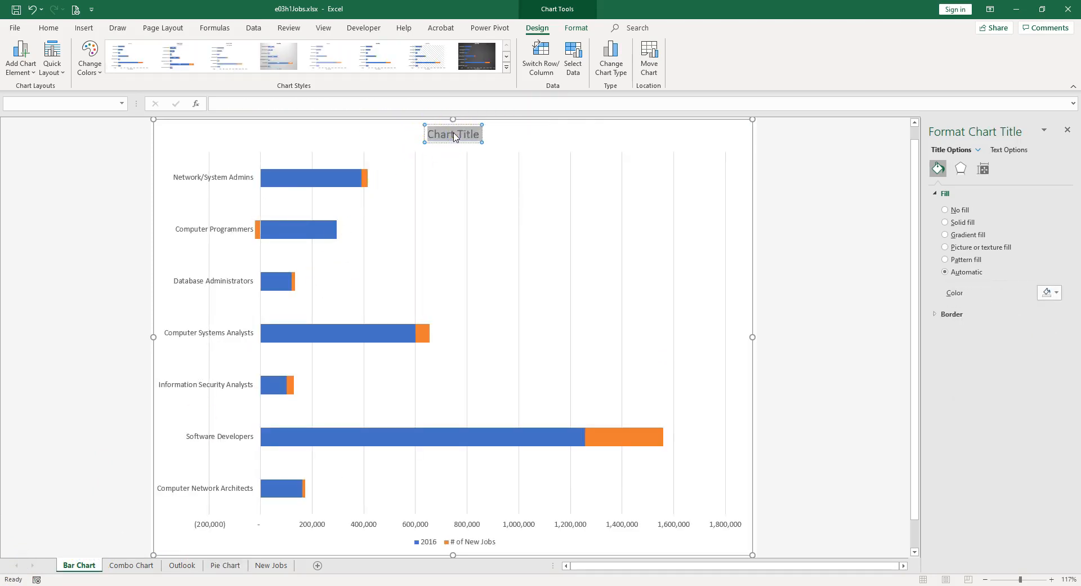
pyautogui.write('Projected Number of Jobs for')
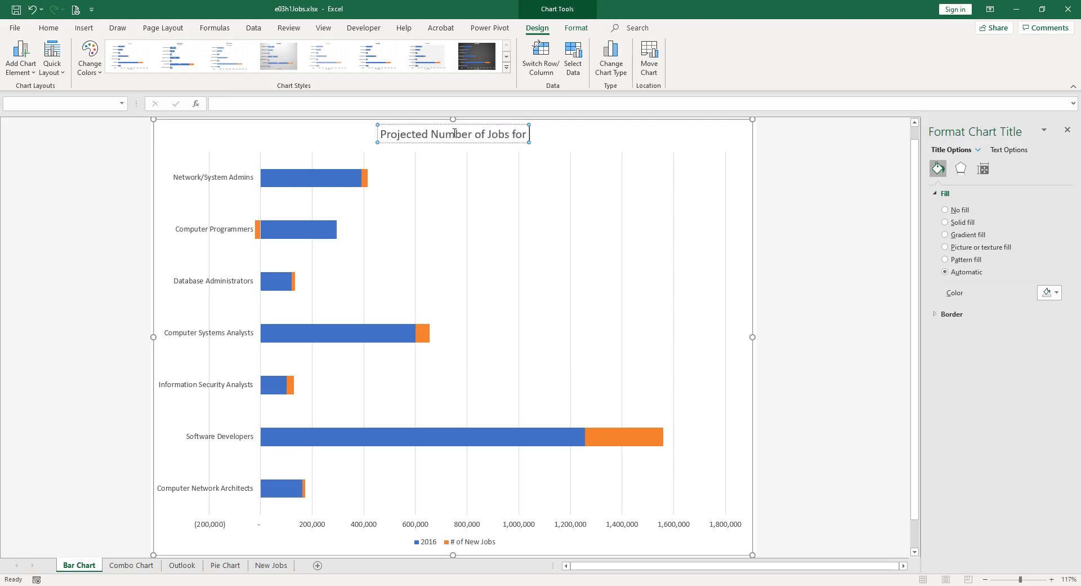
pyautogui.press('BackSpace')
pyautogui.press('BackSpace')
pyautogui.press('BackSpace')
pyautogui.write('by 2026')
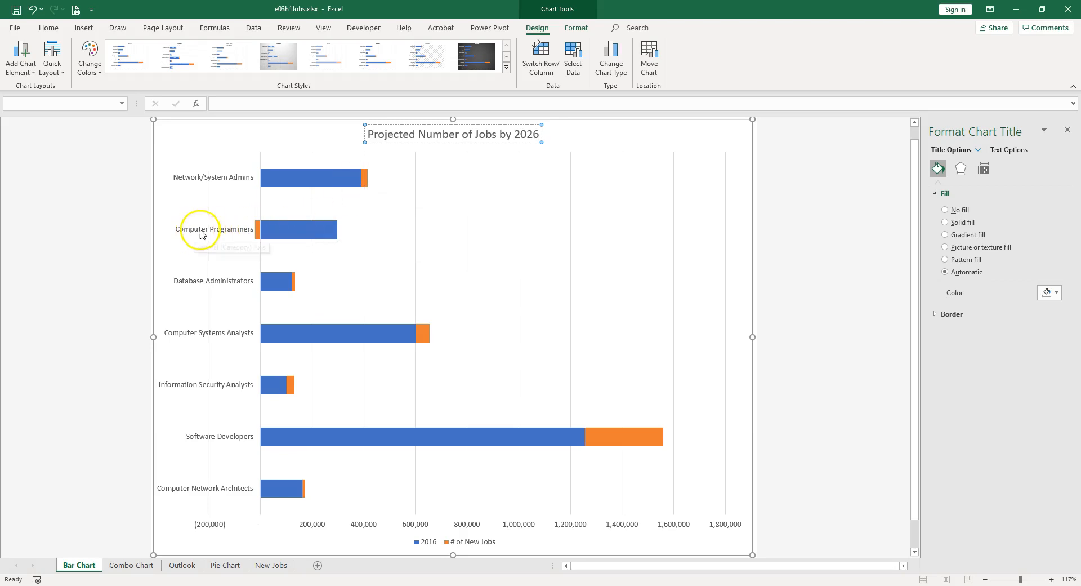
# - Apply the second chart style, with an all-caps title, a legend above the plot and data labels inside the bars
pyautogui.click(207, 174)
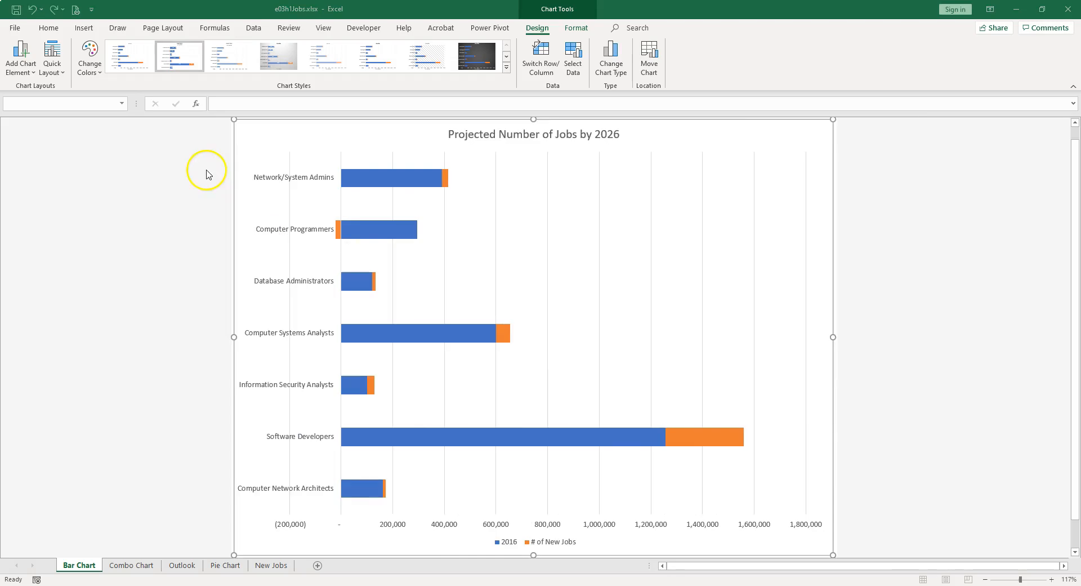
pyautogui.click(507, 69)
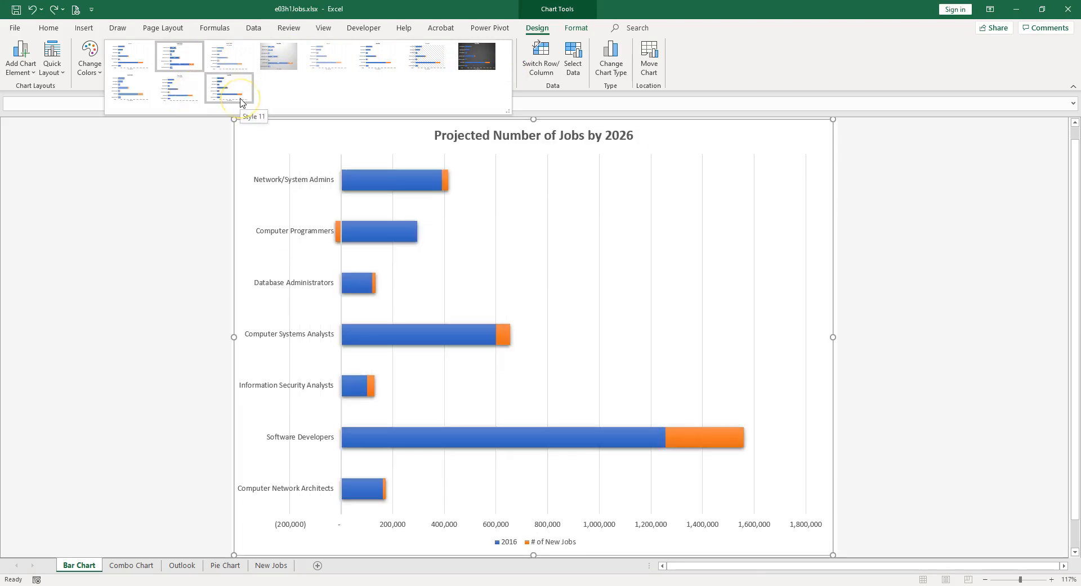
pyautogui.click(179, 57)
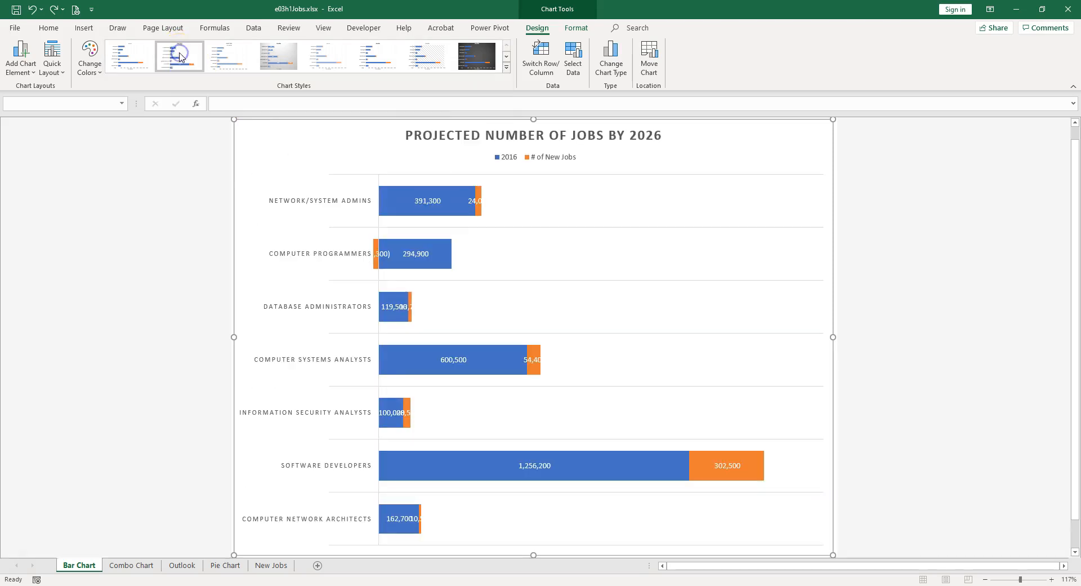
# - Move the # of New Jobs label for Network/System Admins outside its bar and give it the black-outline shape style
pyautogui.click(477, 202)
pyautogui.click(484, 199)
pyautogui.moveTo(484, 197); pyautogui.dragTo(512, 185)
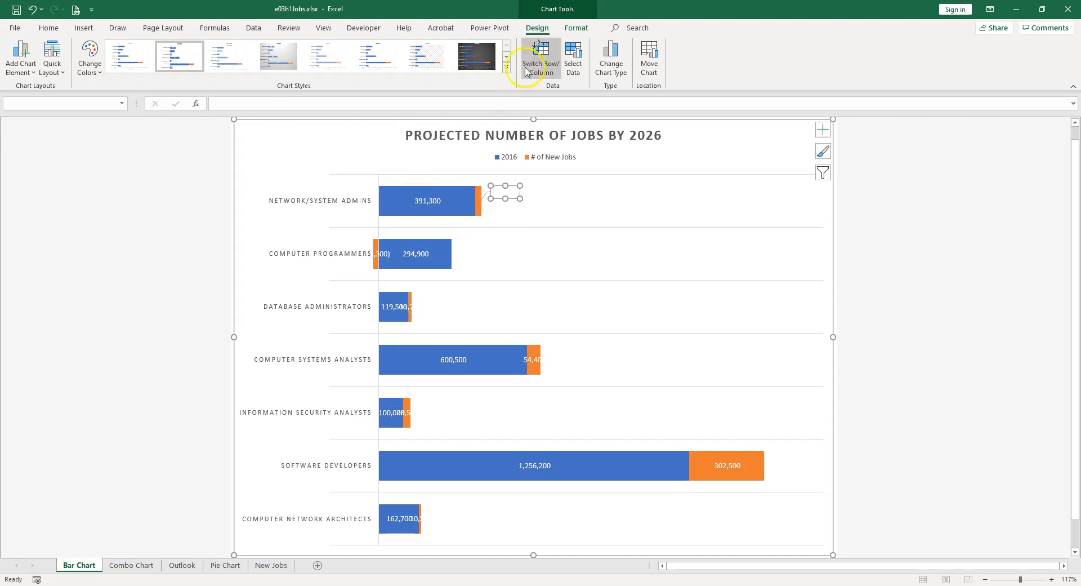
pyautogui.click(577, 28)
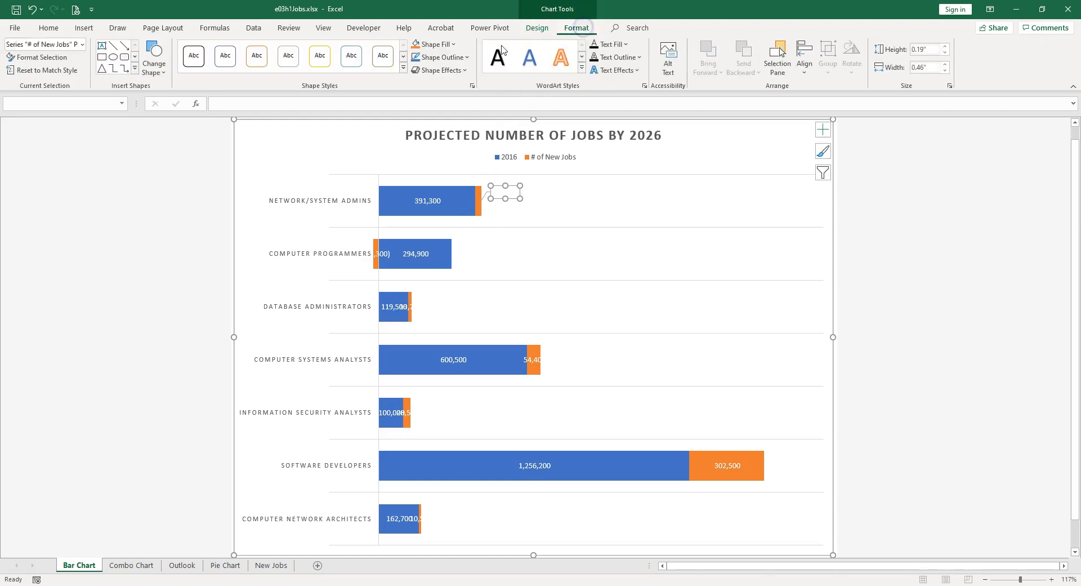
pyautogui.click(404, 67)
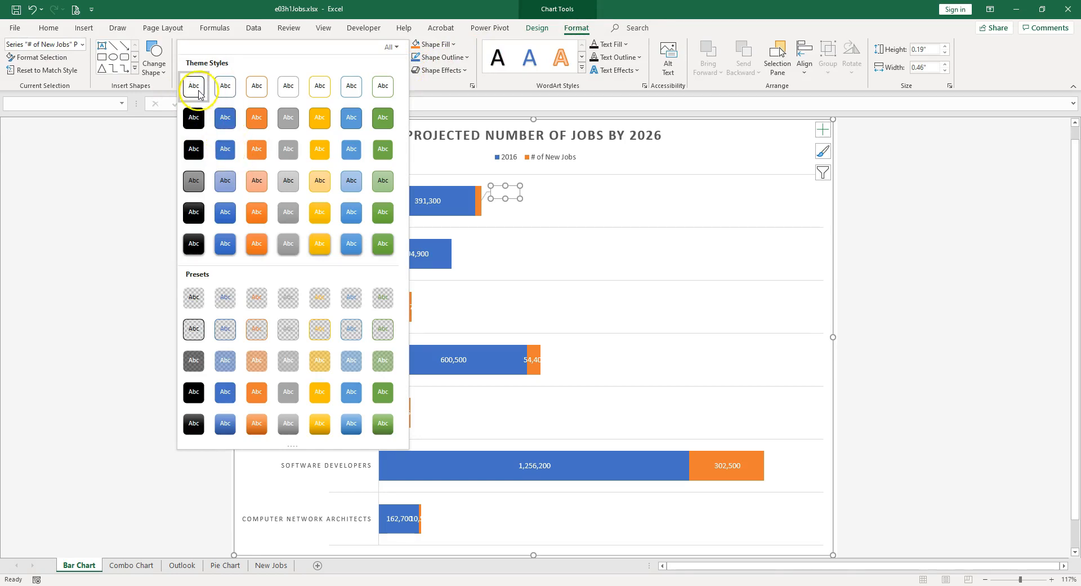
pyautogui.click(198, 92)
# - Move the # of New Jobs labels outside the bars for Computer Programmers, Database Administrators, Computer Systems Analysts, Information Security Analysts and Computer Network Architects
pyautogui.click(384, 254)
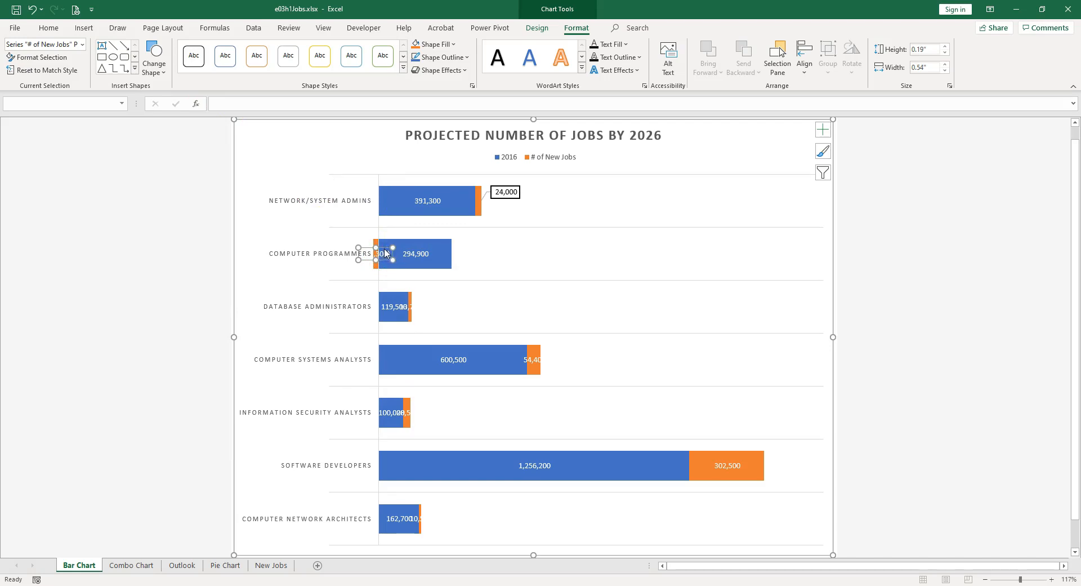
pyautogui.moveTo(384, 252); pyautogui.dragTo(355, 230)
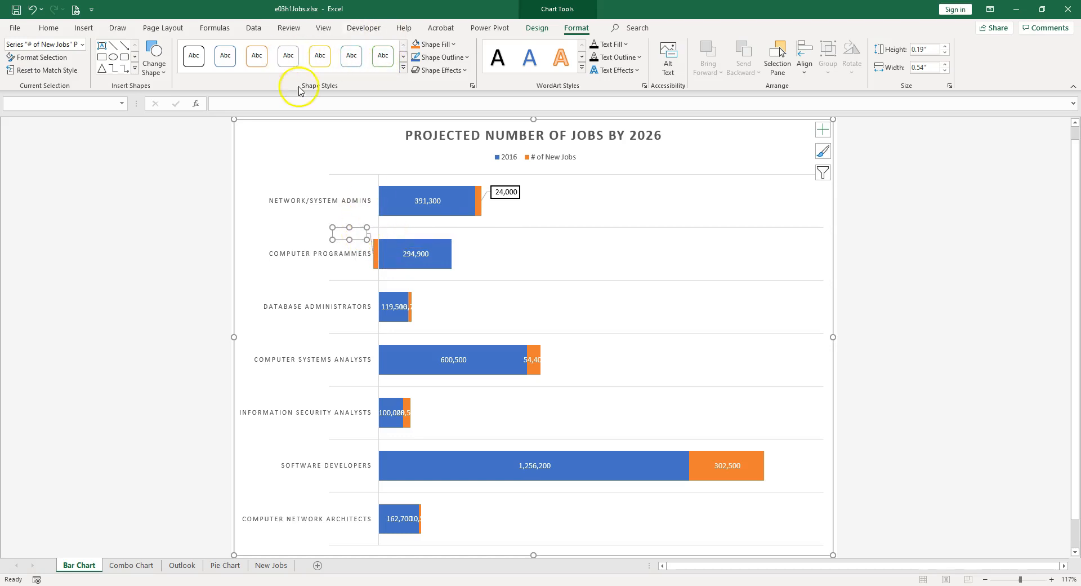
pyautogui.click(411, 307)
pyautogui.moveTo(411, 306); pyautogui.dragTo(440, 297)
pyautogui.click(531, 357)
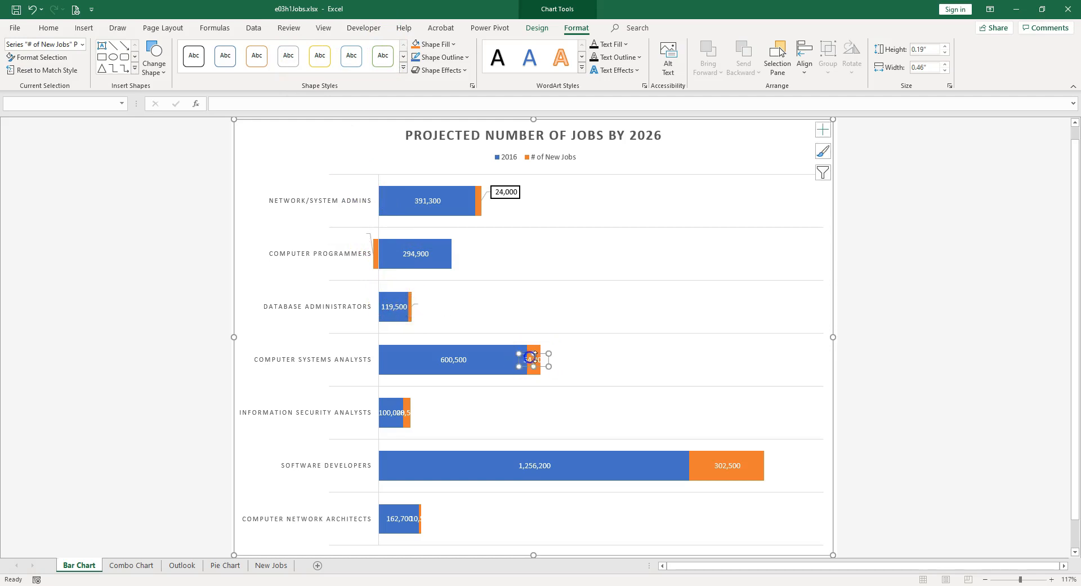
pyautogui.moveTo(540, 356); pyautogui.dragTo(563, 350)
pyautogui.click(407, 412)
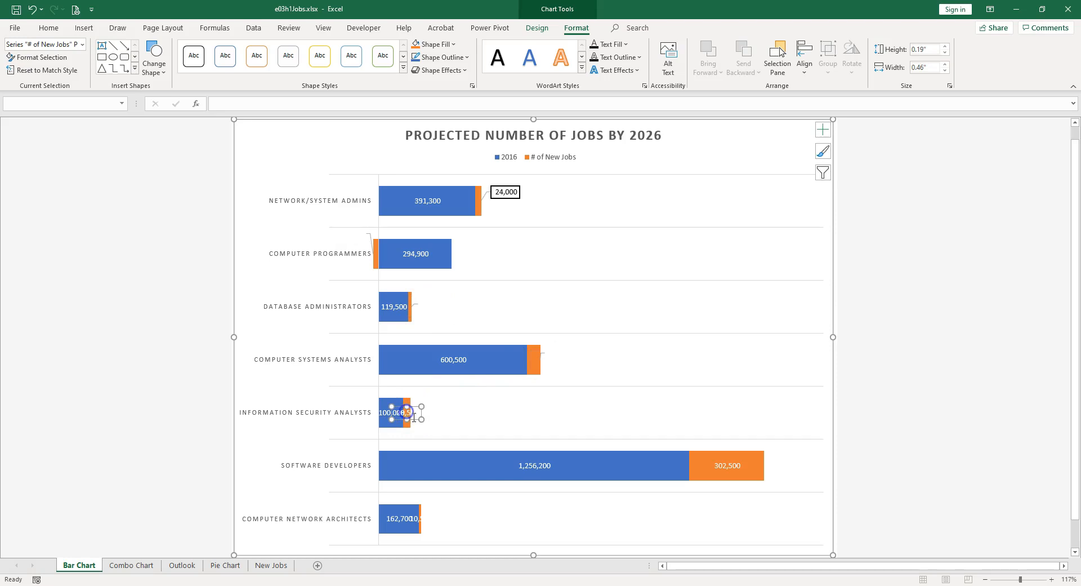
pyautogui.moveTo(412, 407); pyautogui.dragTo(429, 405)
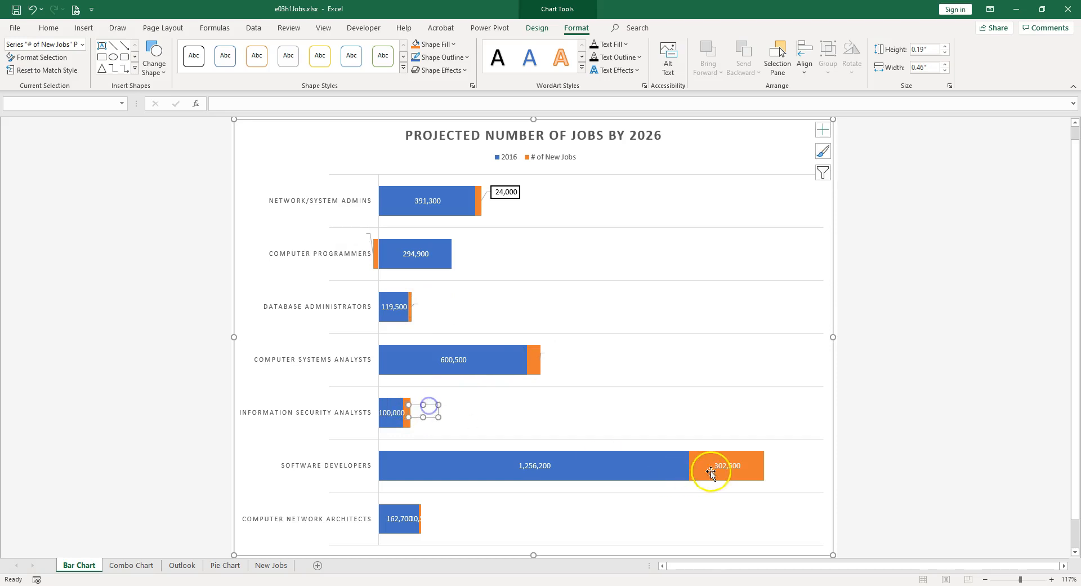
pyautogui.click(414, 517)
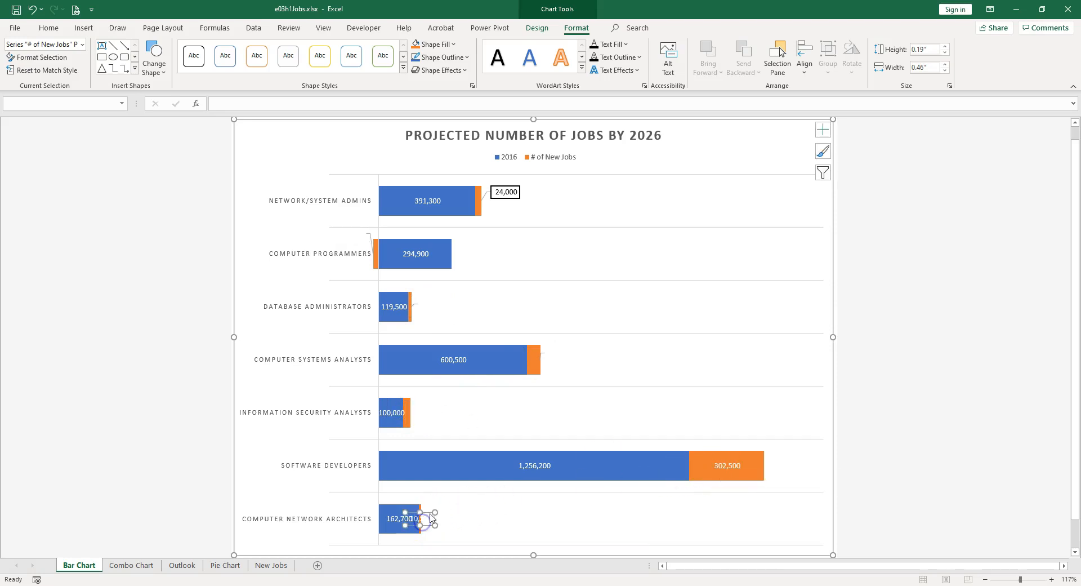
pyautogui.moveTo(423, 514); pyautogui.dragTo(451, 512)
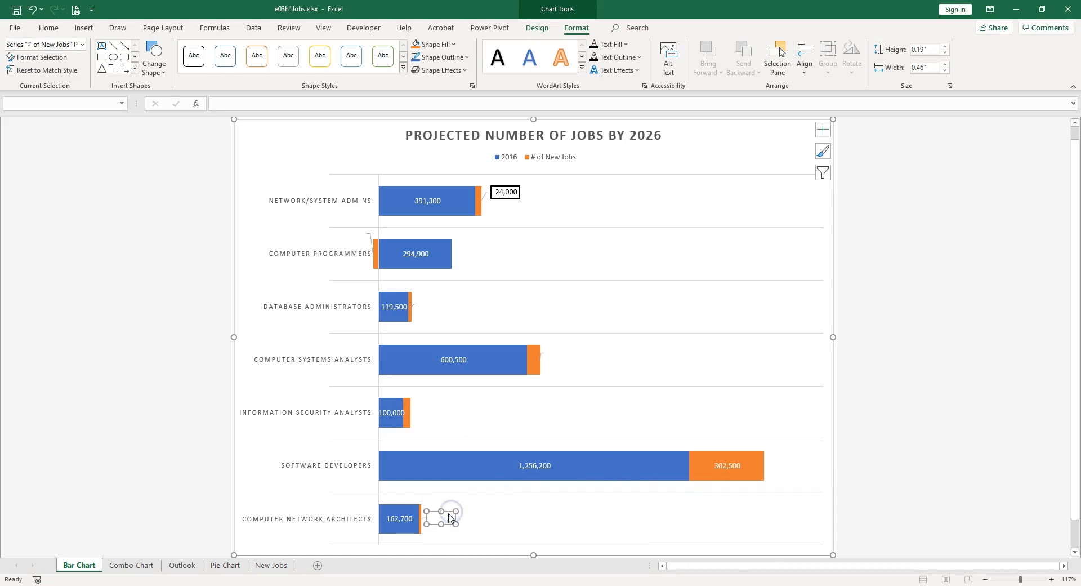
# - Apply the black-outline shape style to the five other # of New Jobs labels that sit outside their bars
pyautogui.click(191, 56)
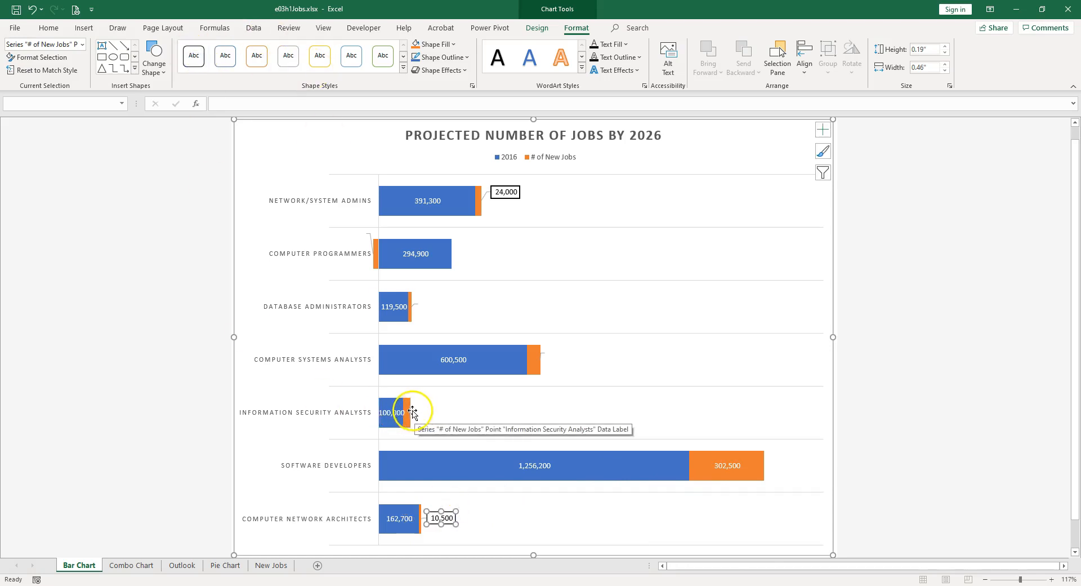
pyautogui.moveTo(367, 241); pyautogui.dragTo(359, 237)
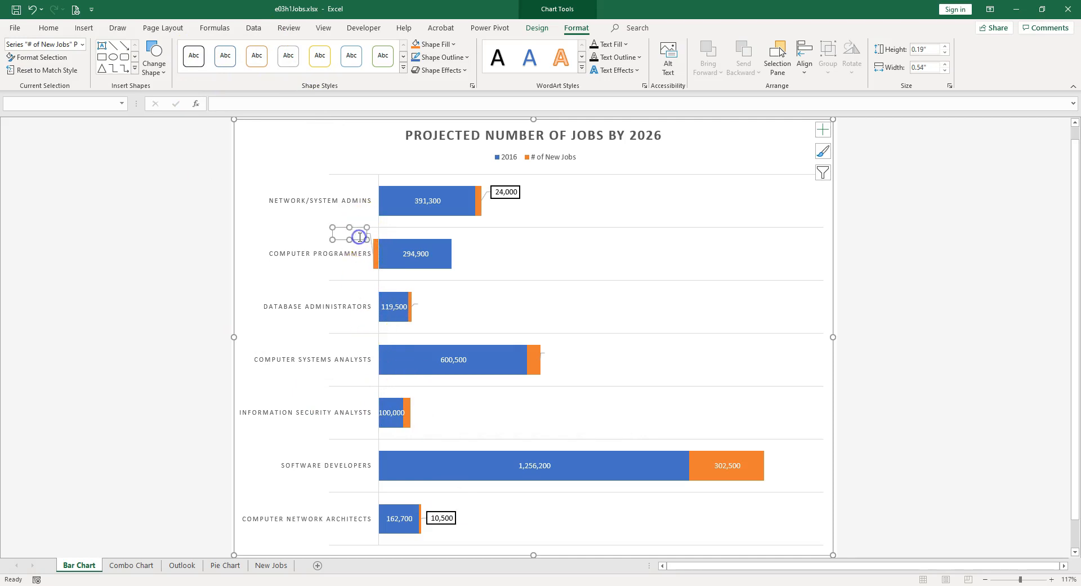
pyautogui.press('F4')
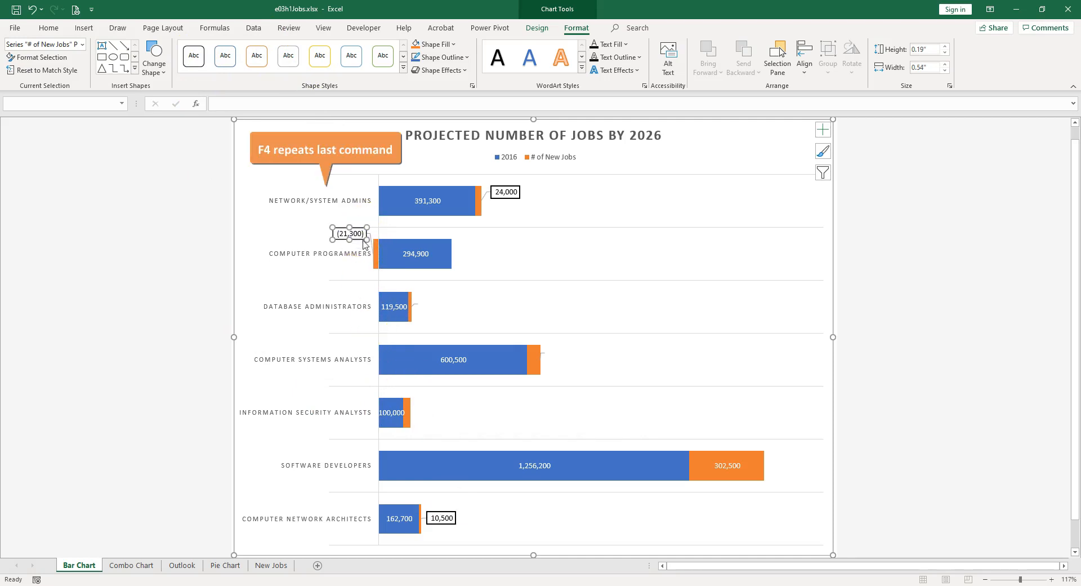
pyautogui.click(423, 308)
pyautogui.press('F4')
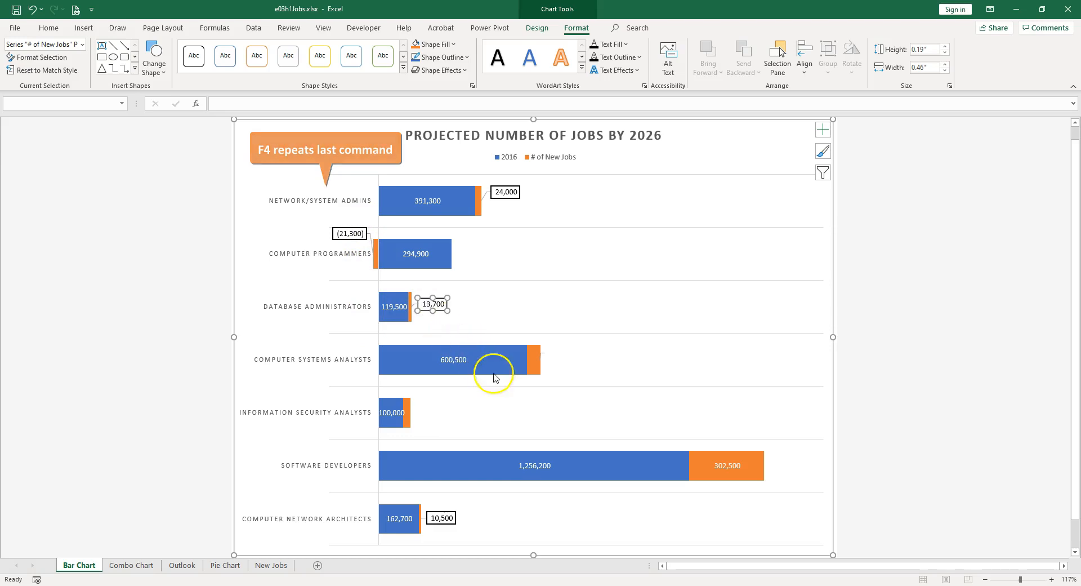
pyautogui.click(548, 357)
pyautogui.press('F4')
pyautogui.click(416, 413)
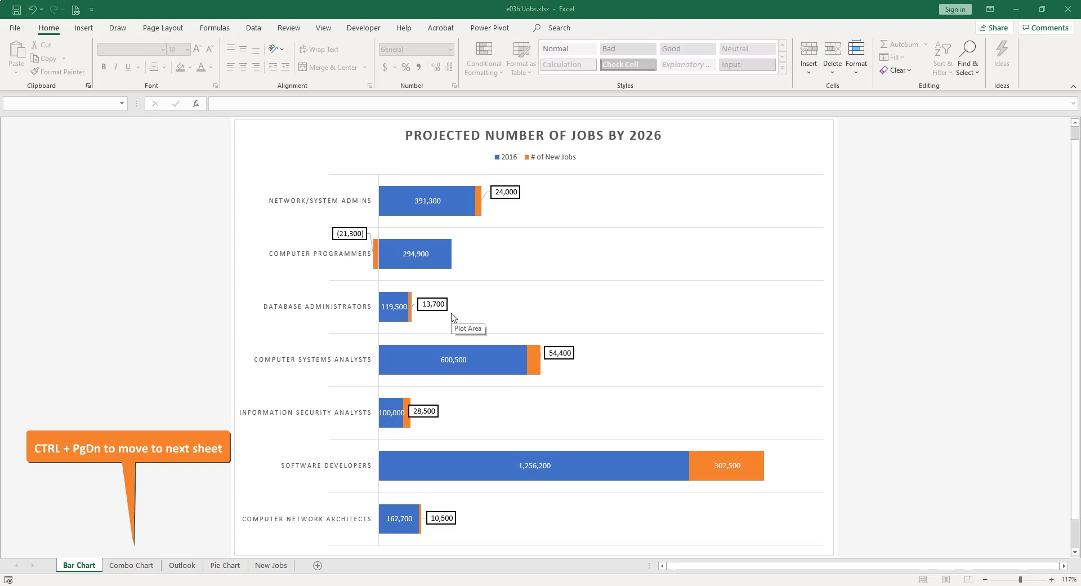
# - On the Combo Chart sheet, replace the placeholder chart title with "Number of New Computer-Related Jobs by 2026"
pyautogui.hotkey('ctrl', 'pagedown')
pyautogui.click(536, 130)
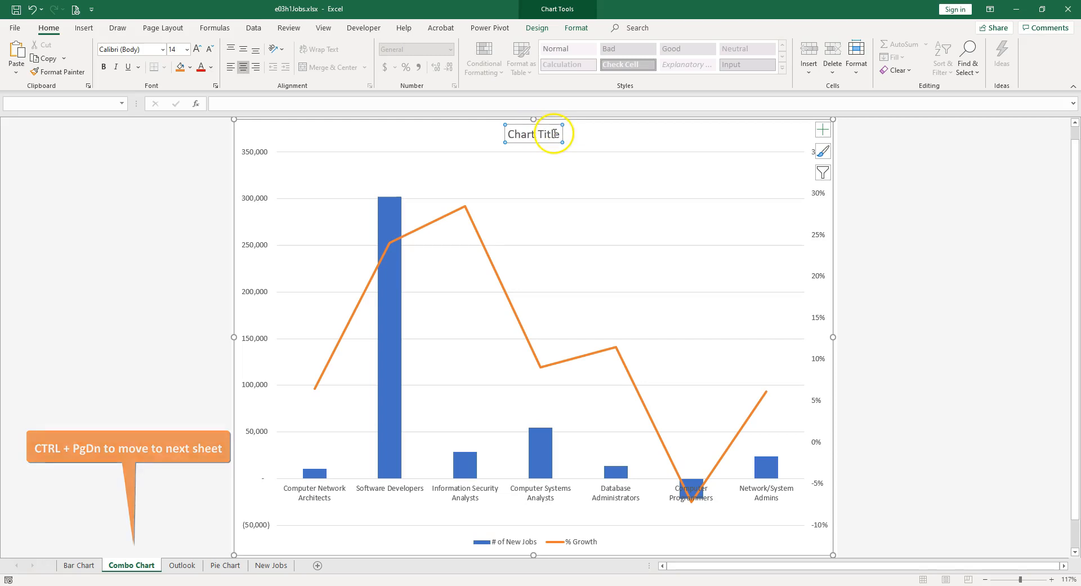
pyautogui.doubleClick(551, 136)
pyautogui.hotkey('ctrl', 'a')
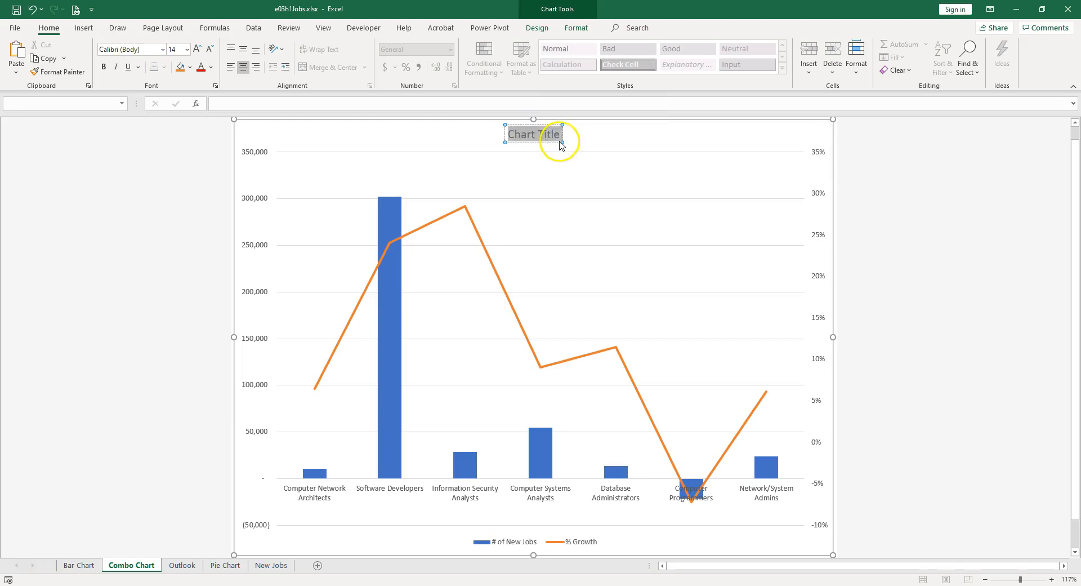
pyautogui.write('Number of New Computer-Related Jobs by 2026')
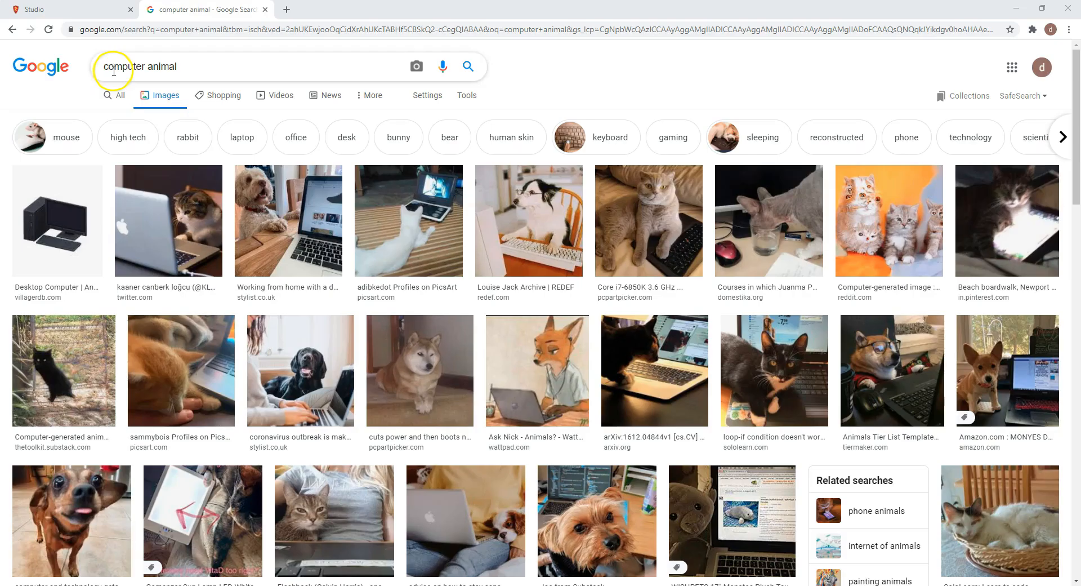
# - Show the image size filter options for the "computer animal" results and copy the cartoon cat holding a blue laptop
pyautogui.click(462, 98)
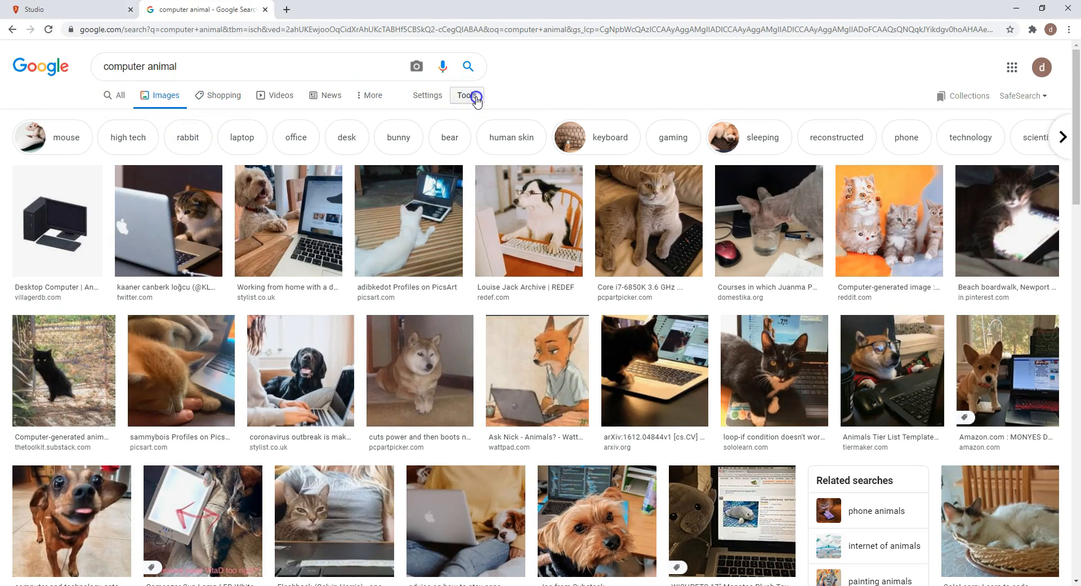
pyautogui.click(120, 119)
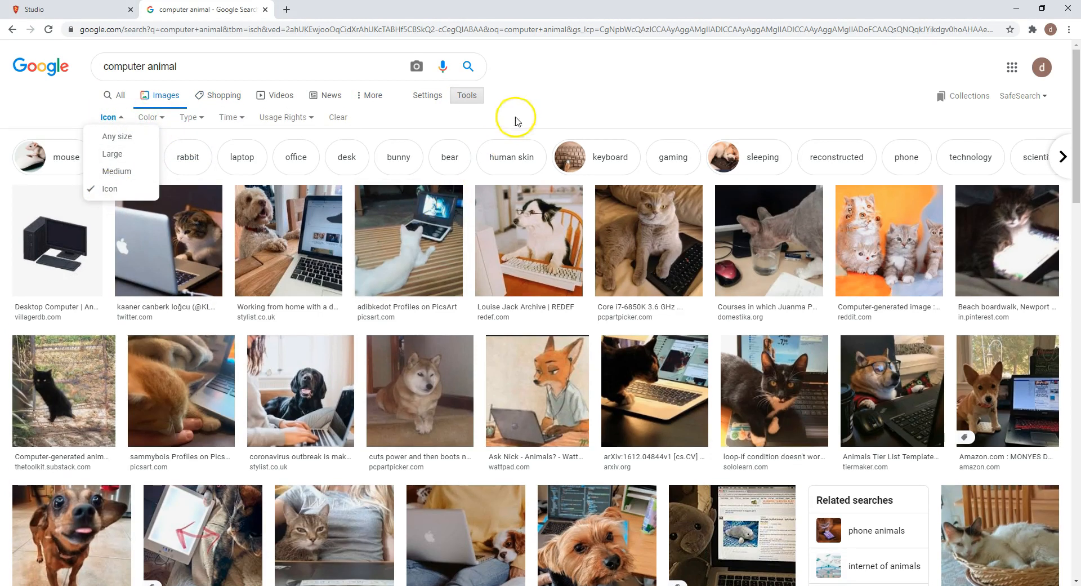
pyautogui.scroll(-10, 947, 441)
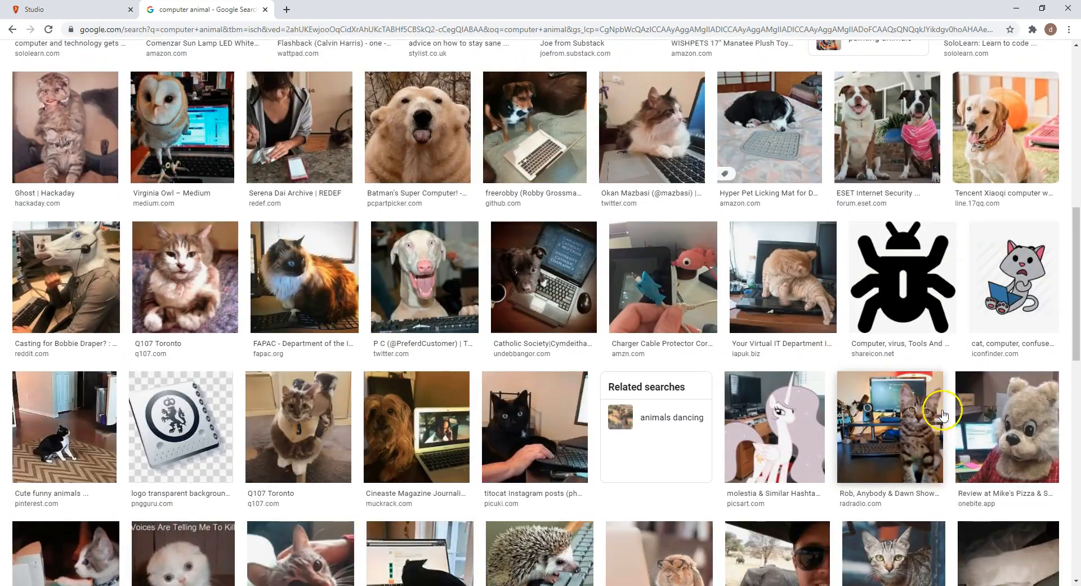
pyautogui.rightClick(912, 266)
pyautogui.click(982, 381)
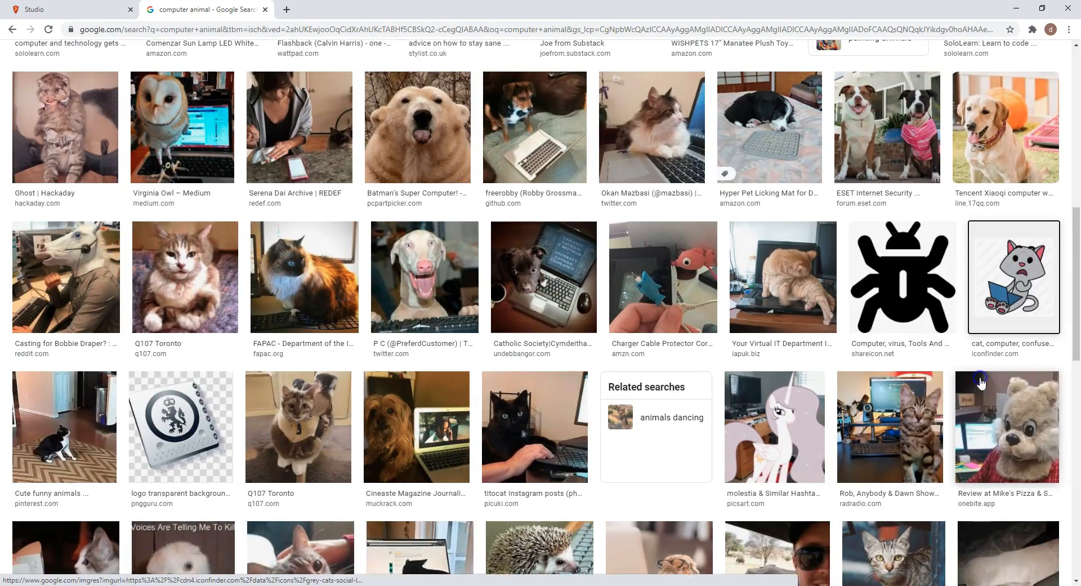
# - Switch to Excel and paste the copied cat picture as the fill of the # of New Jobs columns on the Combo Chart sheet
pyautogui.hotkey('alt', 'Tab')
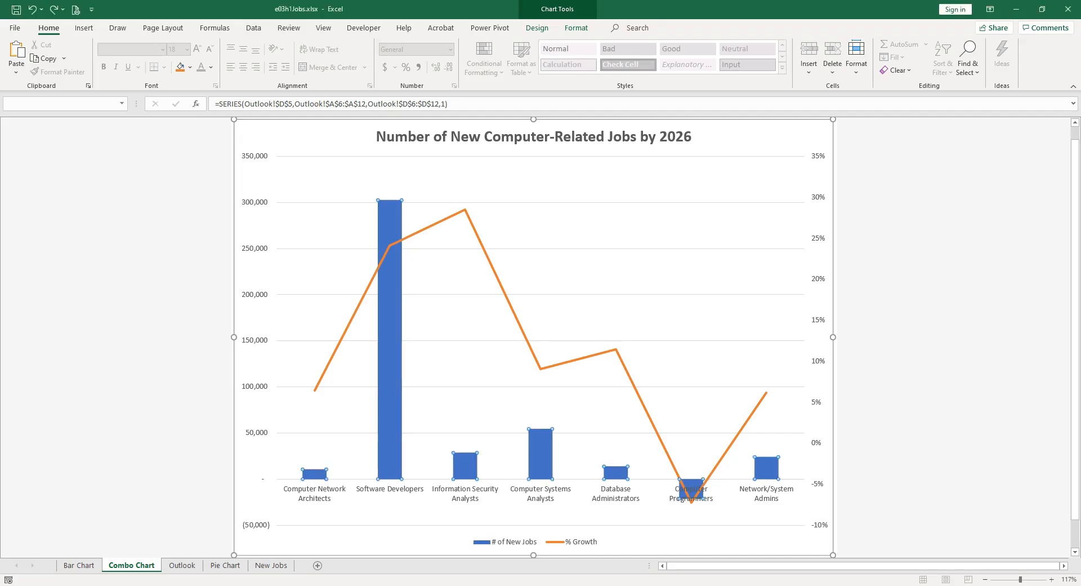
pyautogui.click(951, 370)
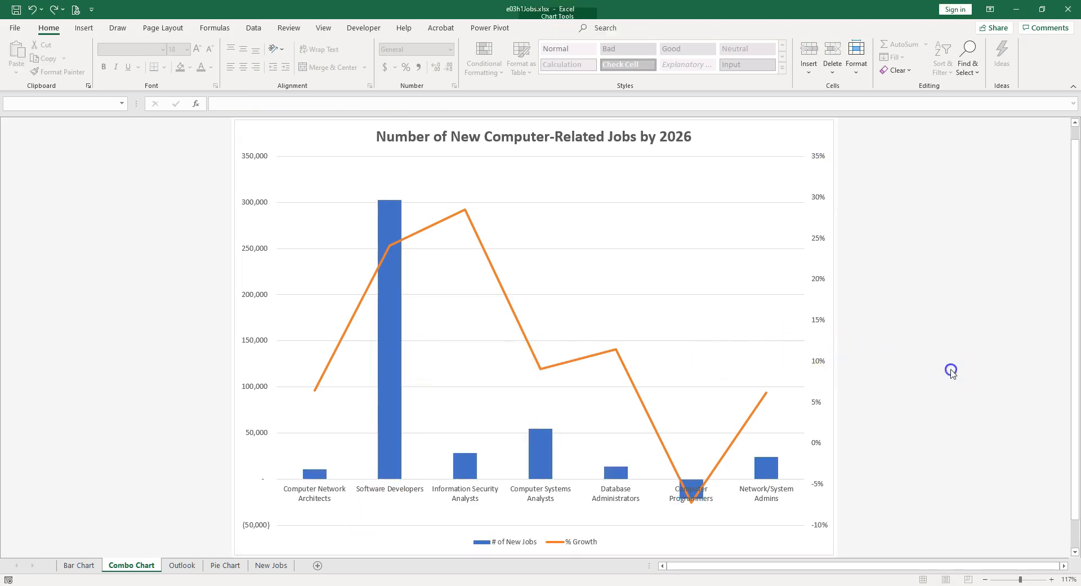
pyautogui.click(394, 400)
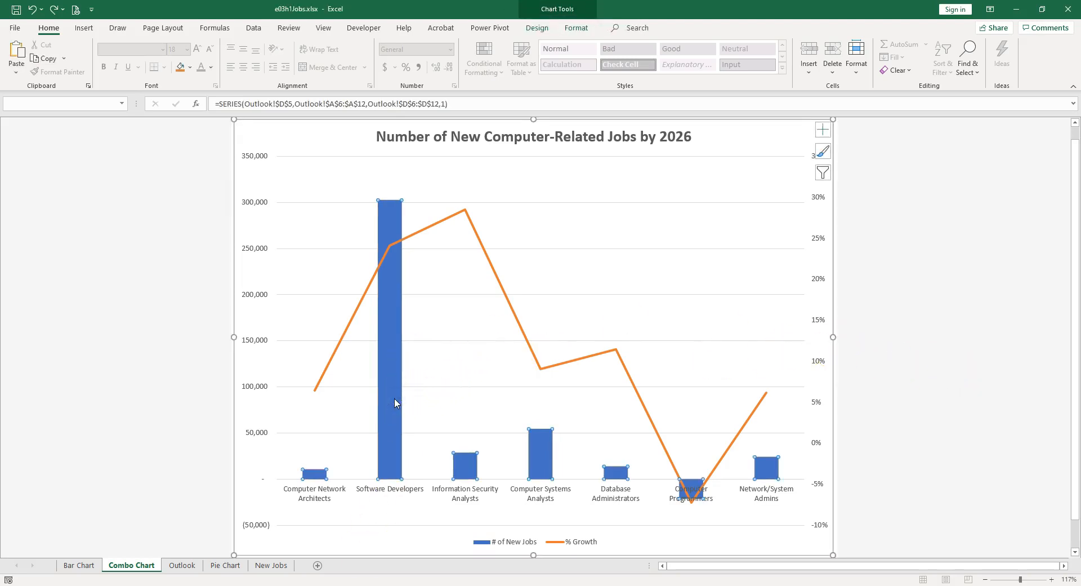
pyautogui.hotkey('ctrl', 'v')
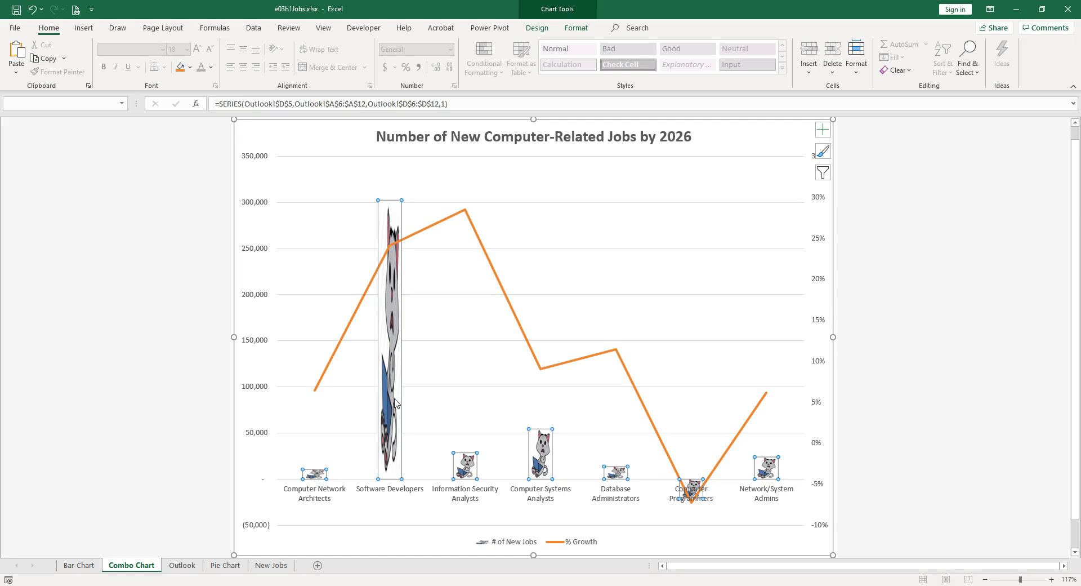
pyautogui.click(53, 371)
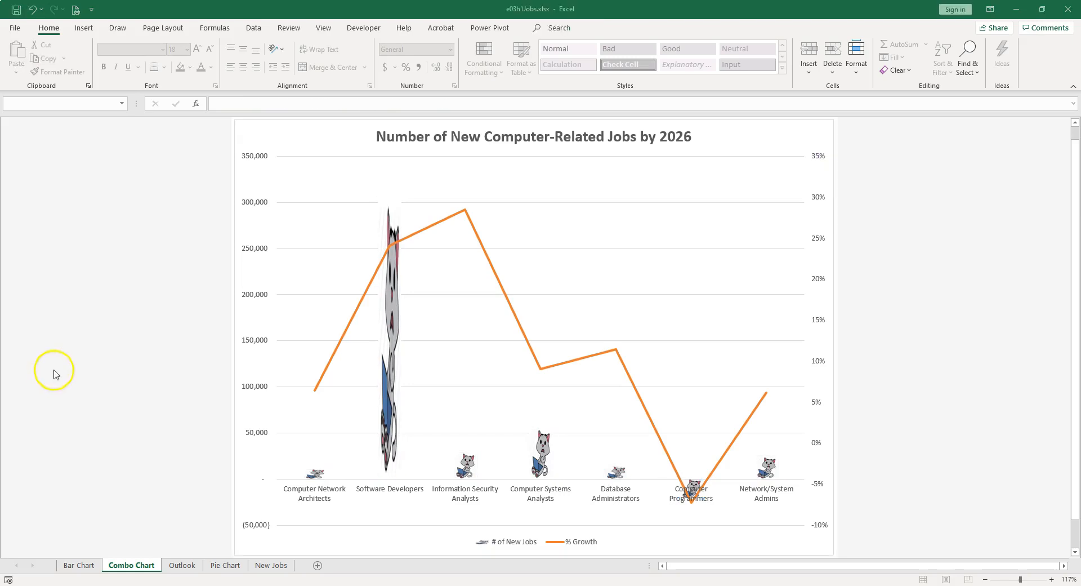
pyautogui.click(393, 309)
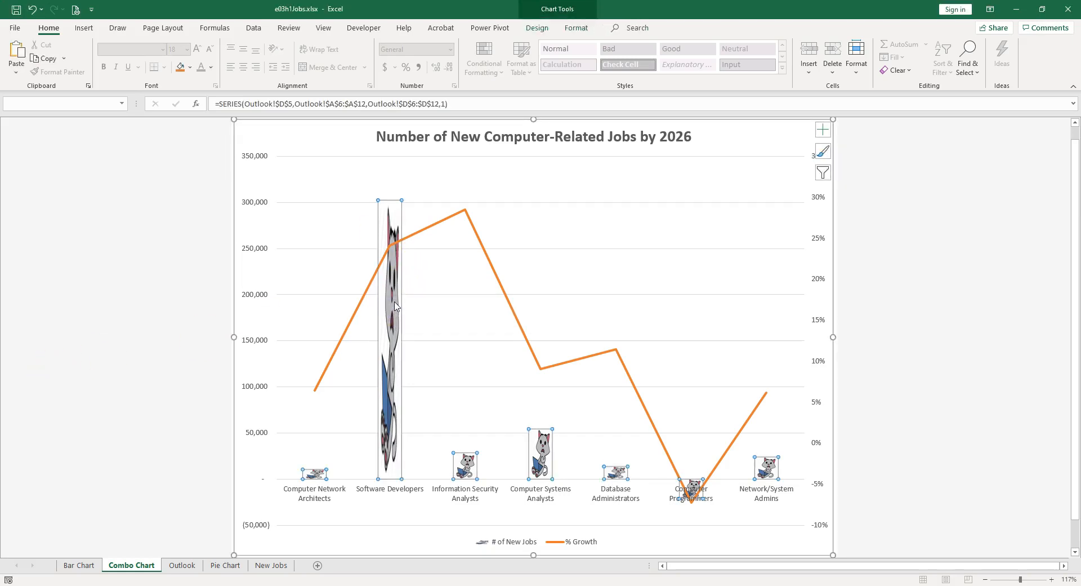
pyautogui.click(397, 304)
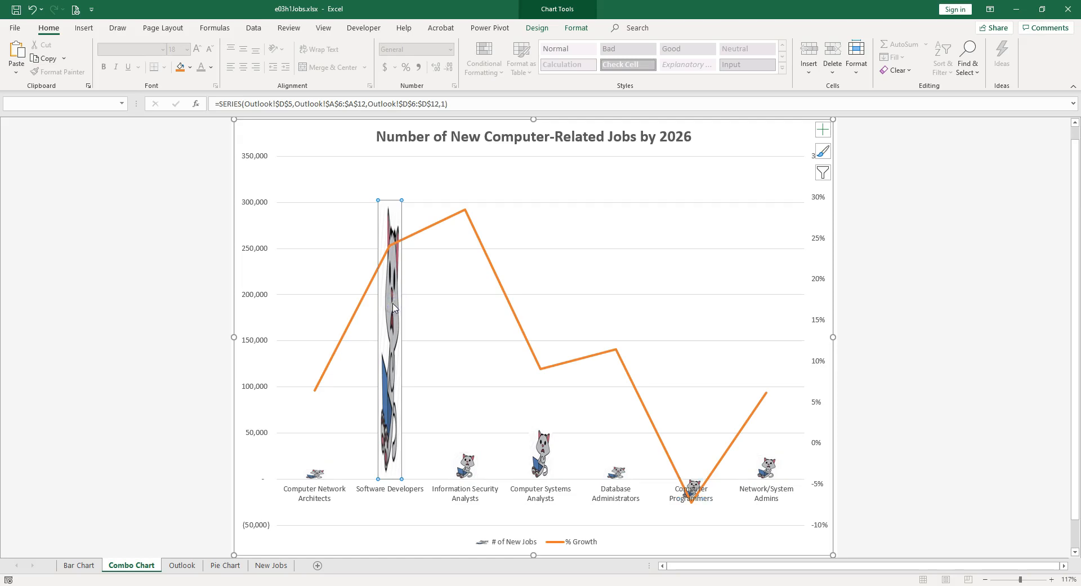
pyautogui.click(159, 374)
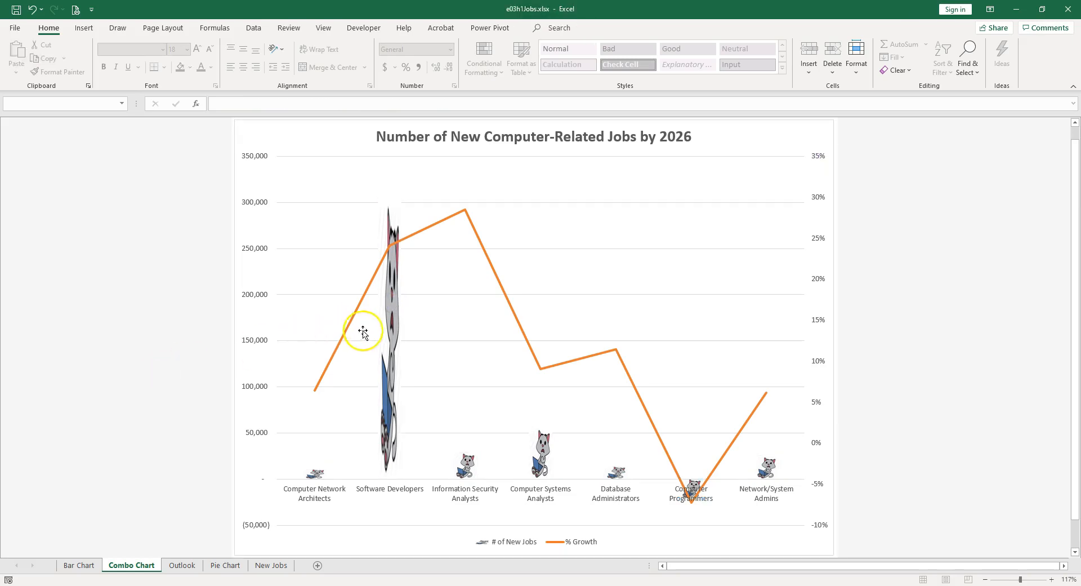
# - Format the # of New Jobs data series so its cat picture fill uses the Stack option
pyautogui.click(391, 316)
pyautogui.rightClick(393, 319)
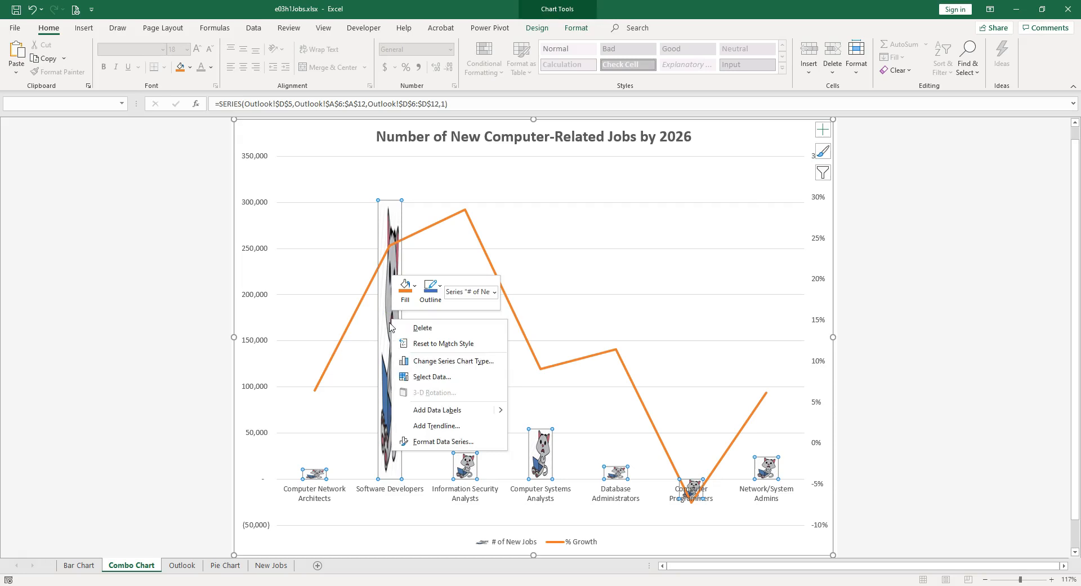
pyautogui.click(442, 441)
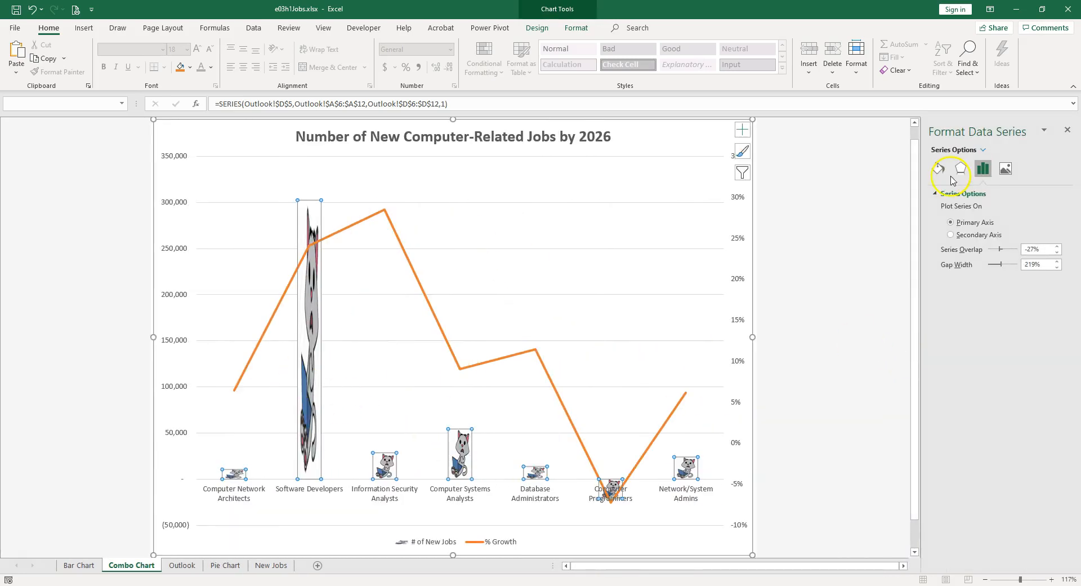
pyautogui.click(938, 169)
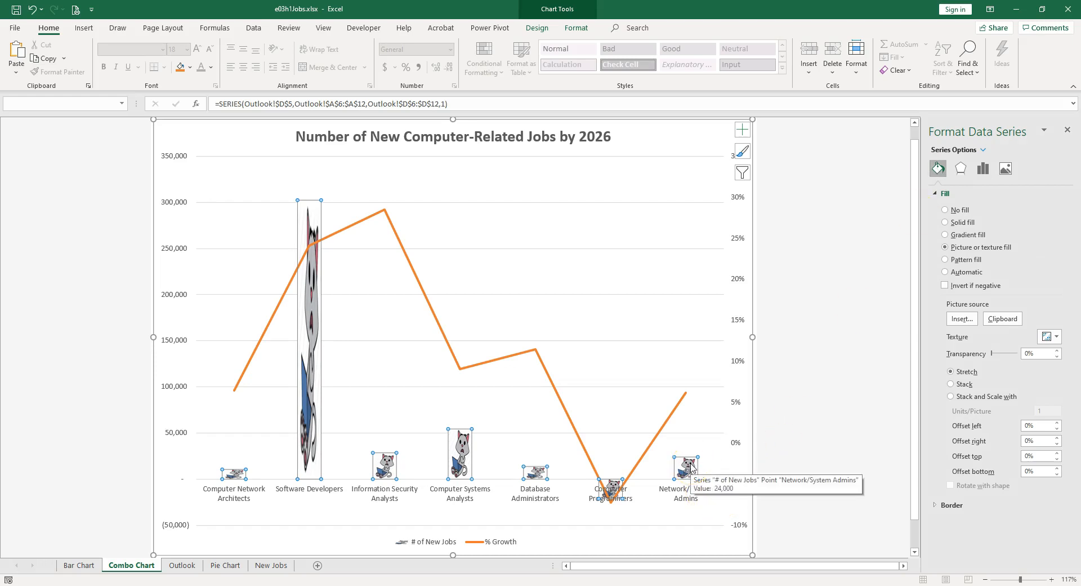
pyautogui.click(961, 395)
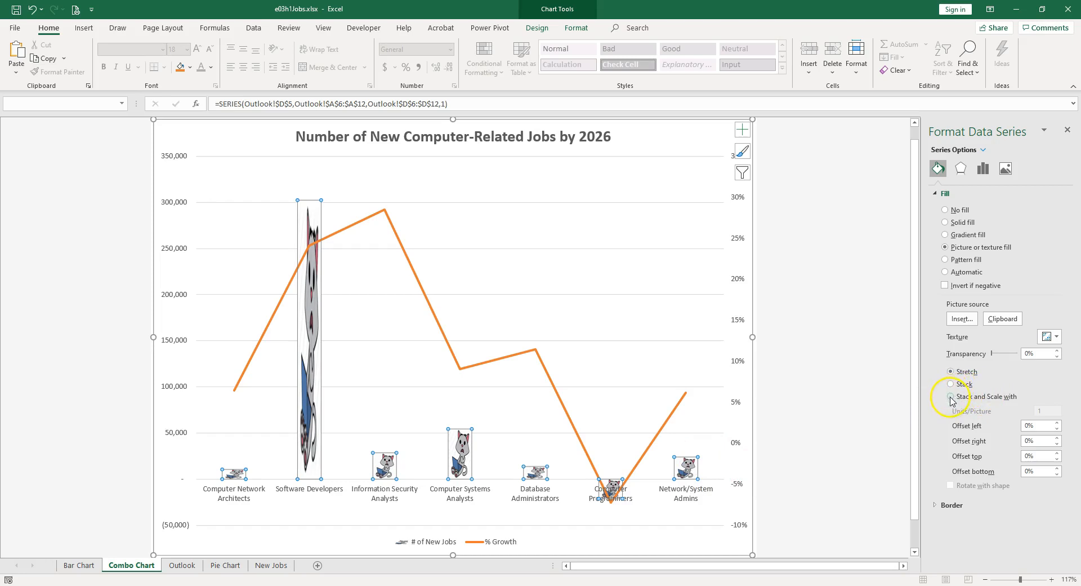
pyautogui.click(952, 385)
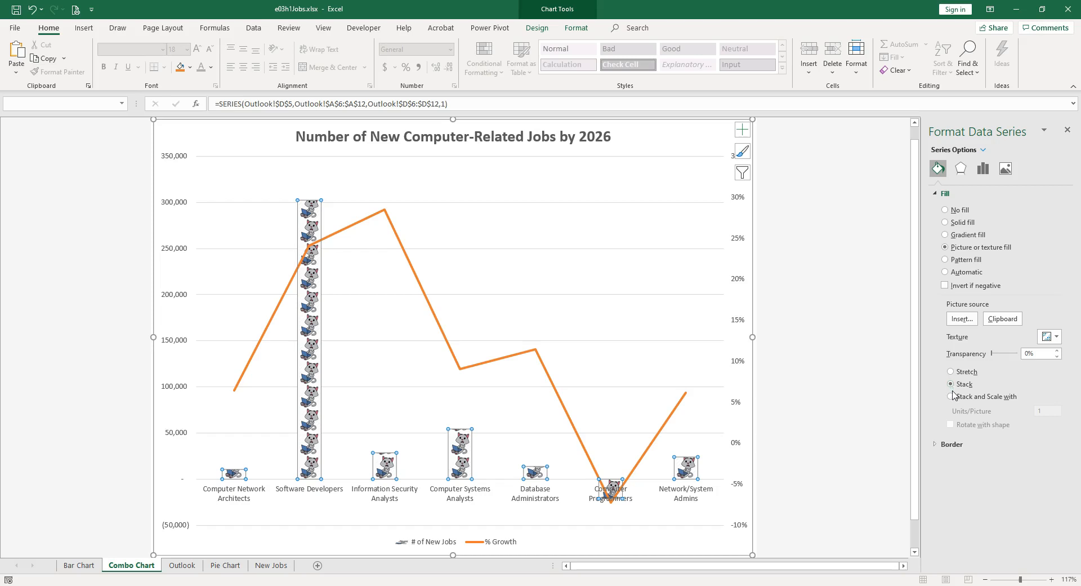
# - Change the # of New Jobs picture fill to Stack and Scale with 25000 units per picture
pyautogui.click(950, 396)
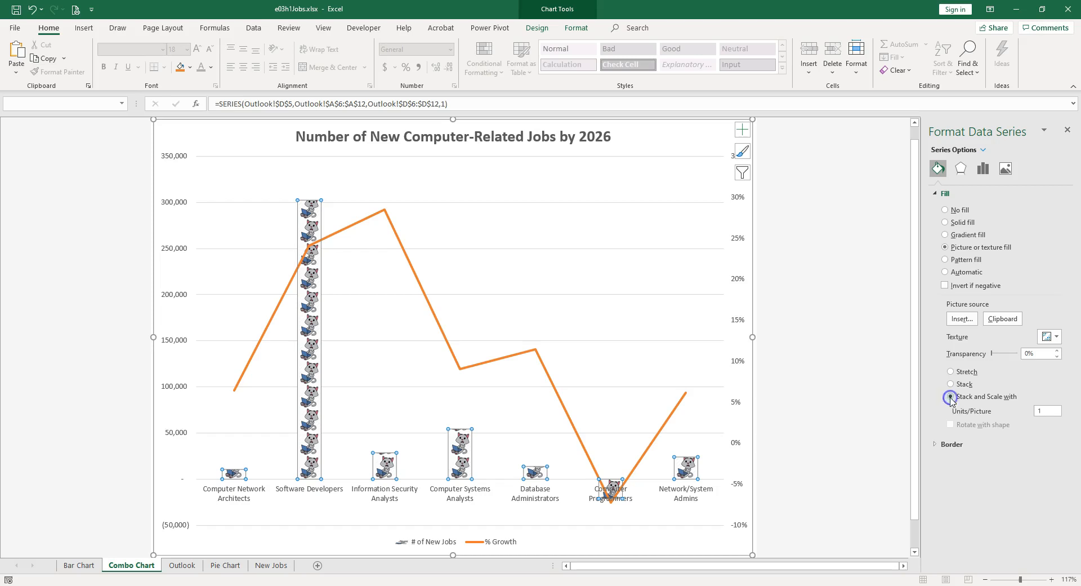
pyautogui.click(1042, 411)
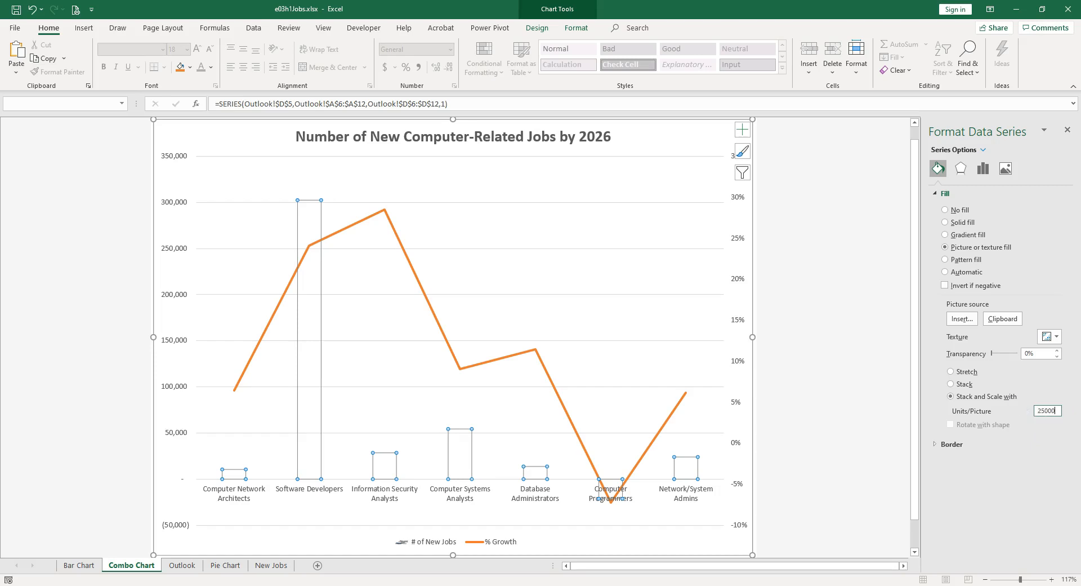
pyautogui.press('Tab')
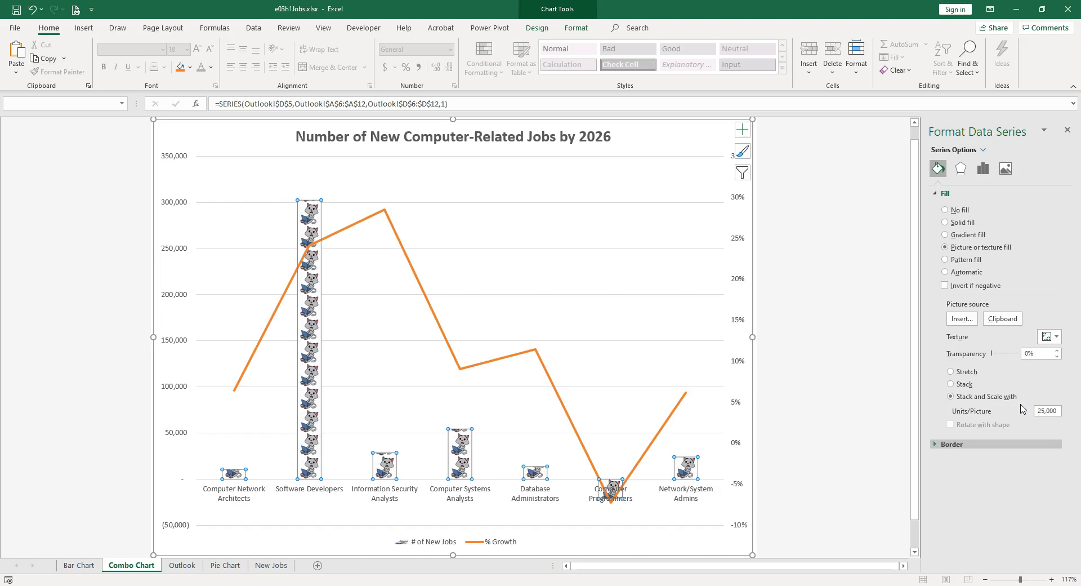
# - Open the overlap and gap width options of the # of New Jobs data series
pyautogui.click(983, 168)
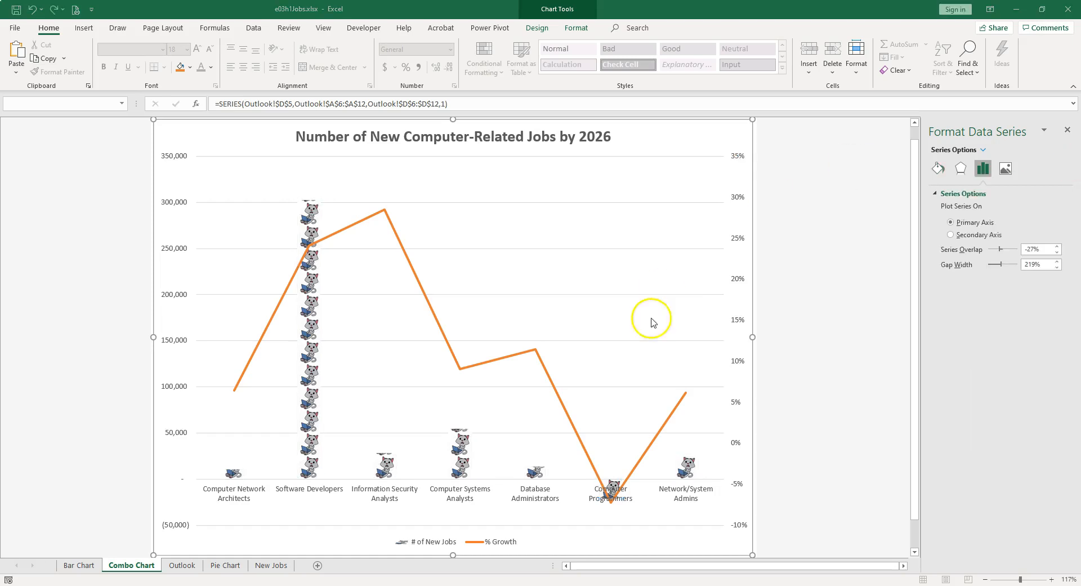
pyautogui.moveTo(231, 475)
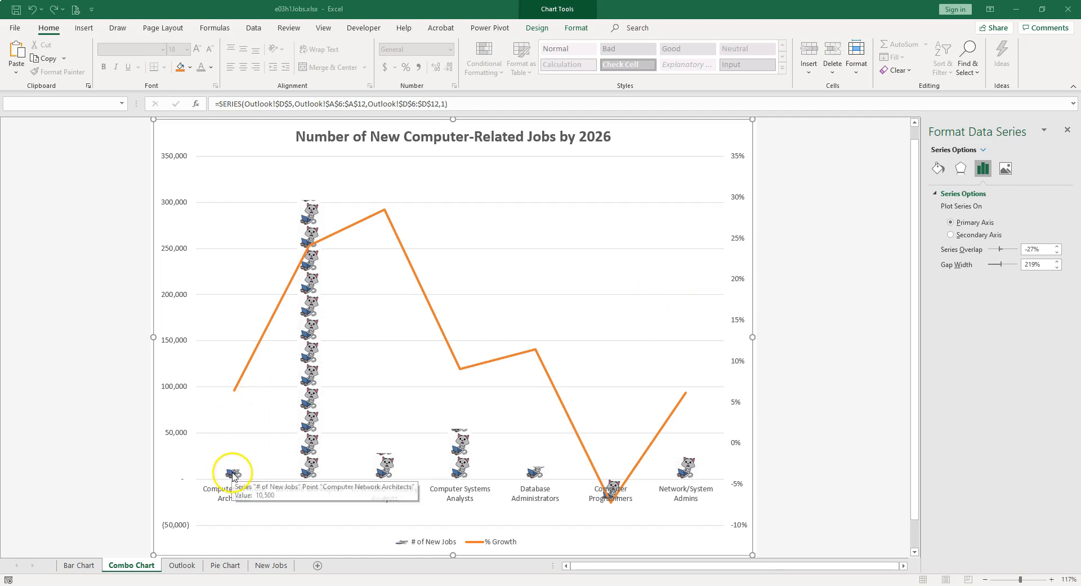